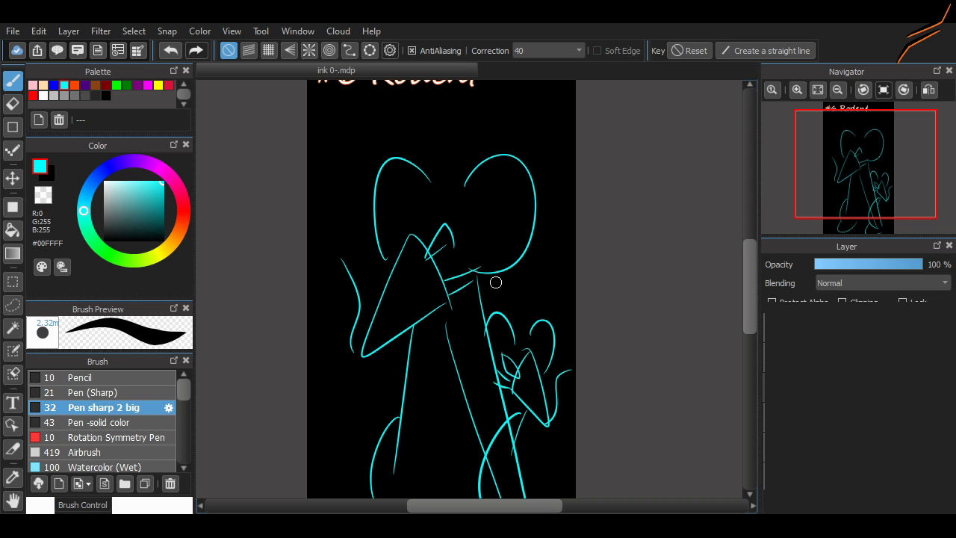
# - Sketch the curved top of the large rodent's head between its ears and a small rodent's pointed muzzle beside the left leg
pyautogui.moveTo(406, 234); pyautogui.dragTo(450, 176)
pyautogui.scroll(-2, 736, 311)
pyautogui.scroll(2, 560, 337)
pyautogui.scroll(-2, 394, 360)
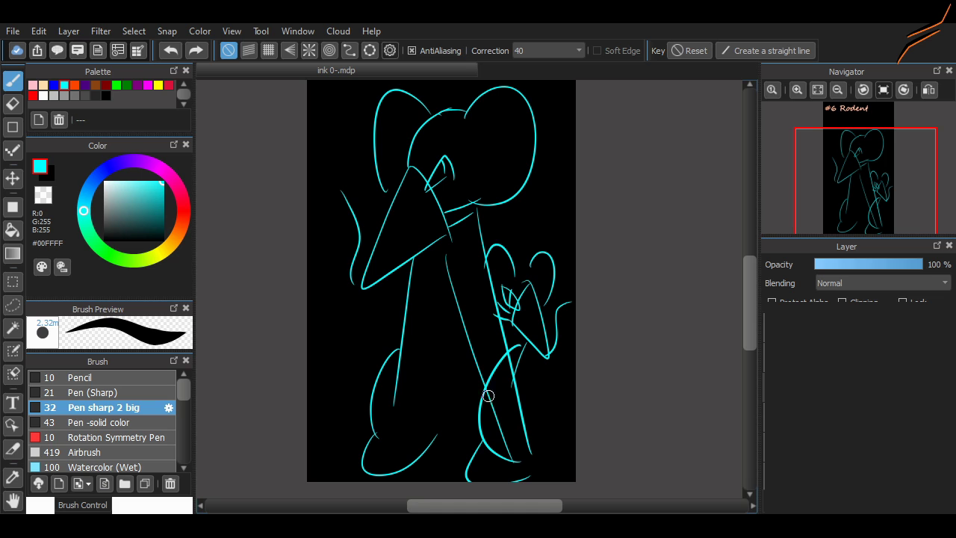
pyautogui.moveTo(360, 387); pyautogui.dragTo(334, 420)
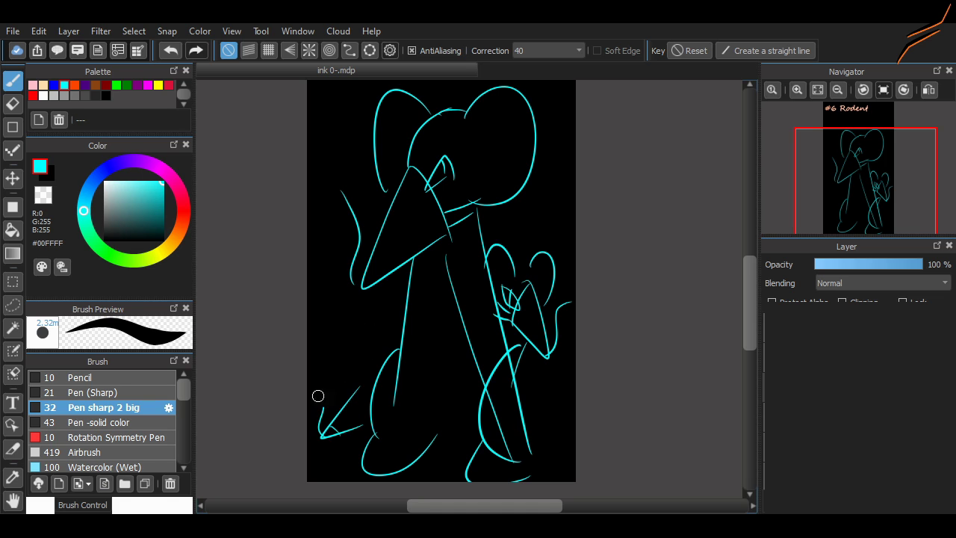
# - Draw inner-ear outlines on the large rodent, a jagged notch in its right ear, and the small left rodent's ear
pyautogui.moveTo(750, 338); pyautogui.dragTo(750, 320)
pyautogui.click(798, 90)
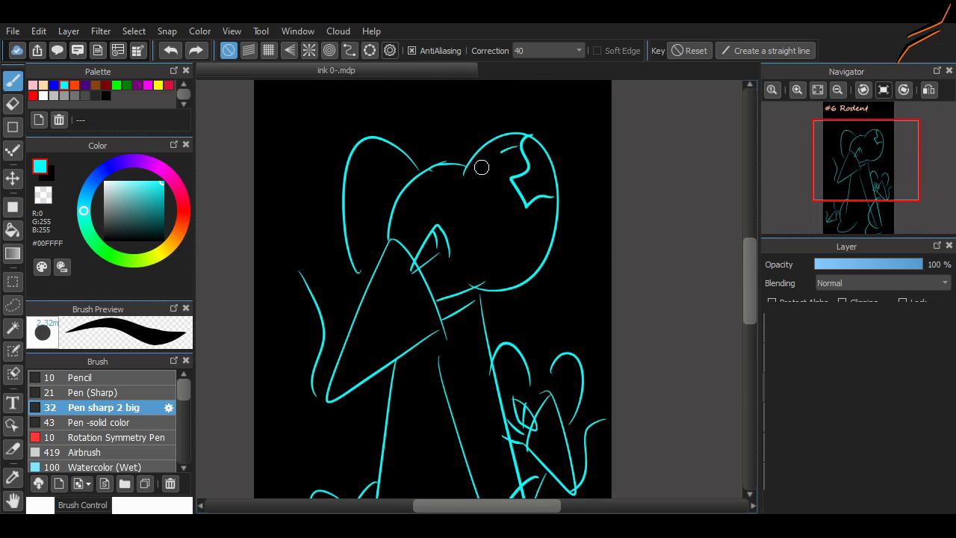
pyautogui.scroll(-3, 739, 268)
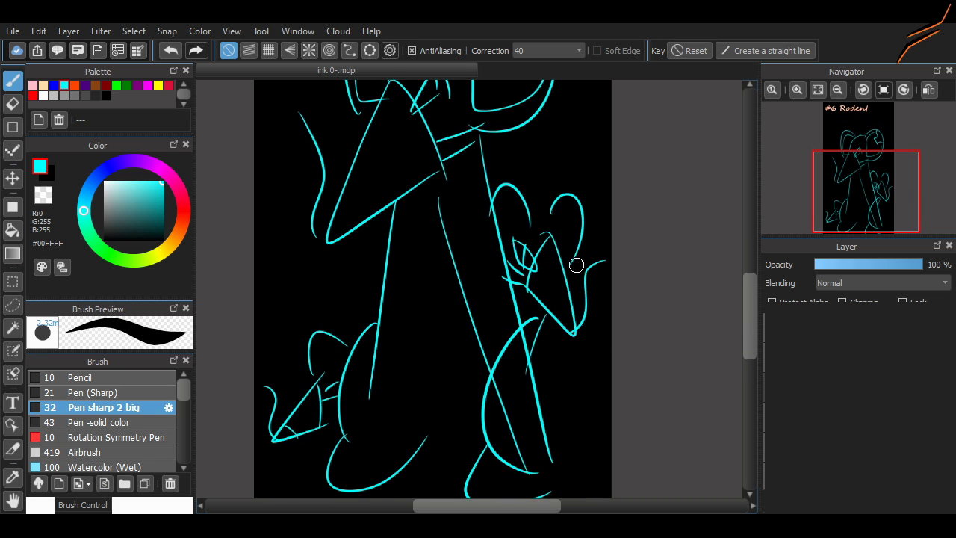
# - Sketch the large rodent's two rounded hands over its torso
pyautogui.scroll(-1, 706, 326)
pyautogui.scroll(2, 702, 302)
pyautogui.moveTo(459, 249); pyautogui.dragTo(494, 284)
# - Draw a skull with crossed-out eyes and teeth above crossed bones beside the large rodent's left ear
pyautogui.moveTo(750, 313); pyautogui.dragTo(751, 280)
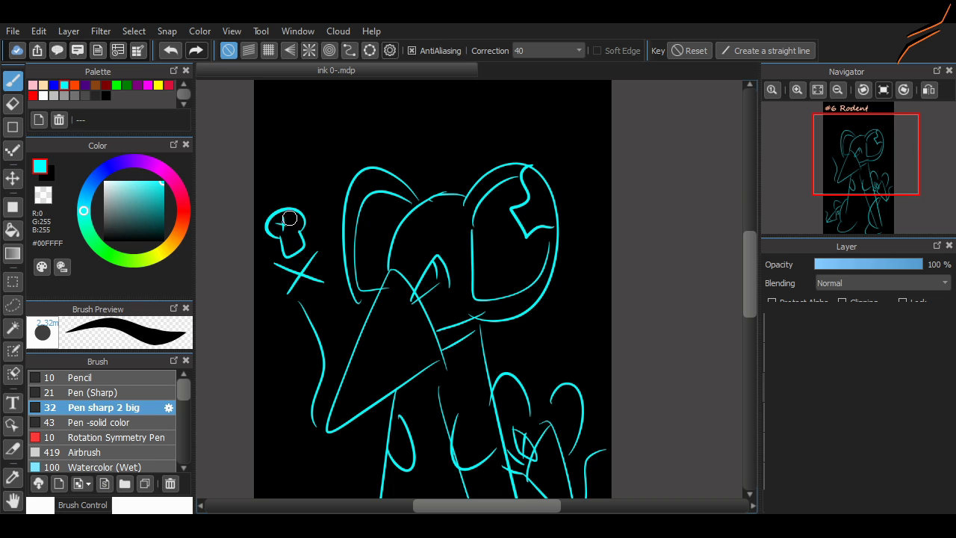
pyautogui.scroll(-2, 360, 339)
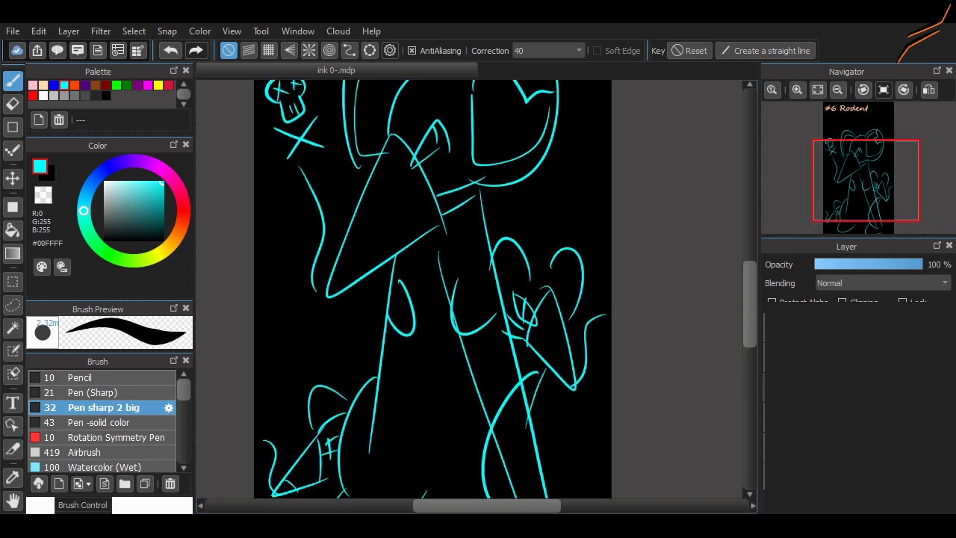
pyautogui.scroll(3, 360, 338)
pyautogui.scroll(-4, 360, 339)
pyautogui.scroll(5, 424, 267)
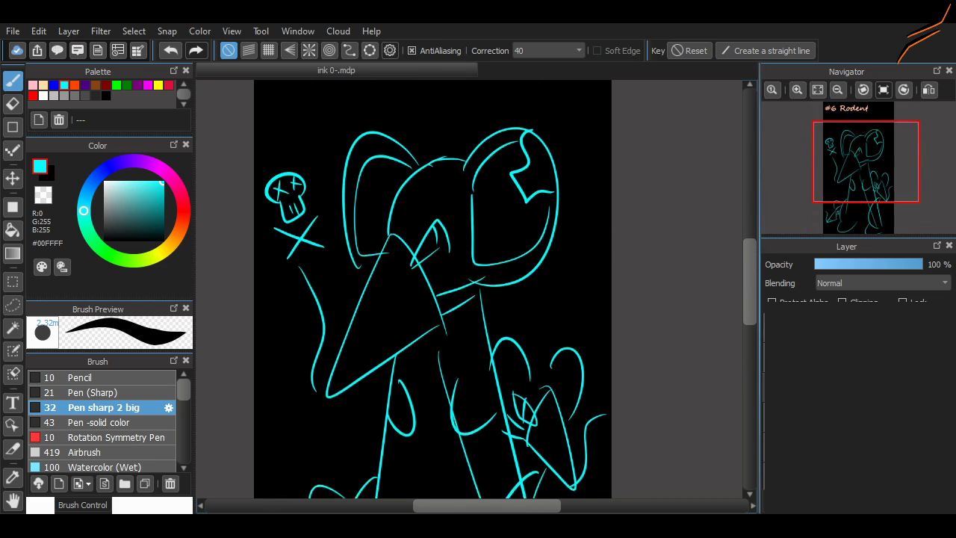
pyautogui.scroll(2, 424, 266)
pyautogui.scroll(-1, 436, 276)
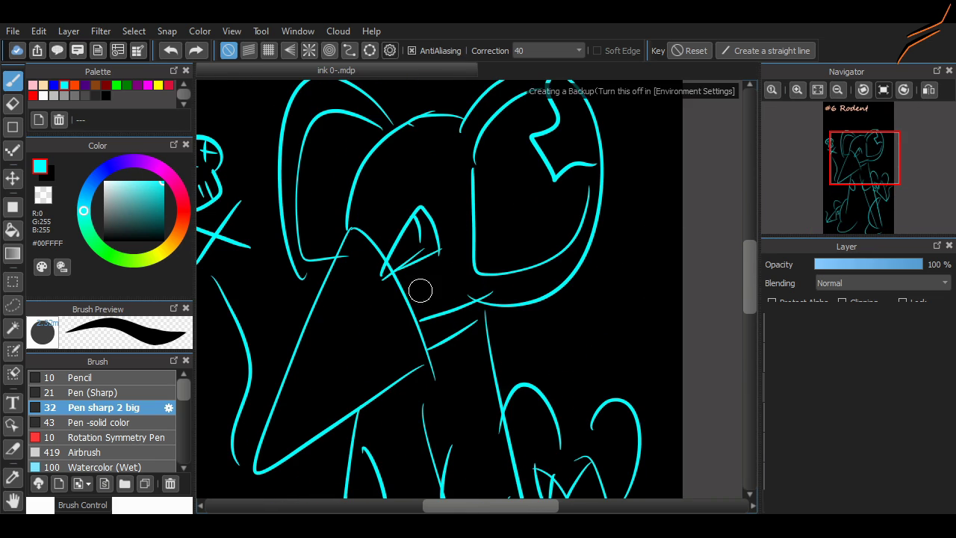
# - Add a long curve along the outside of the right leg and draw a tail extending to the canvas's right edge
pyautogui.scroll(-3, 560, 292)
pyautogui.scroll(1, 571, 233)
pyautogui.moveTo(569, 203); pyautogui.dragTo(605, 410)
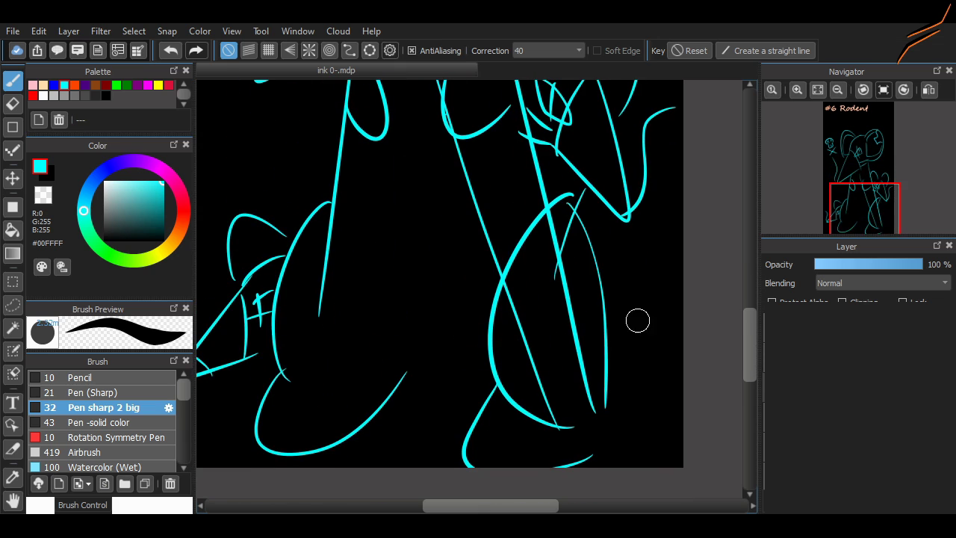
pyautogui.moveTo(599, 349); pyautogui.dragTo(684, 376)
pyautogui.moveTo(604, 406); pyautogui.dragTo(684, 404)
pyautogui.moveTo(604, 358)
pyautogui.mouseDown()
pyautogui.moveTo(666, 366)
pyautogui.moveTo(658, 496)
pyautogui.mouseUp()
# - Draw a pointed shape of two curved lines extending outward from the large rodent's left hip
pyautogui.moveTo(389, 324); pyautogui.dragTo(273, 242)
pyautogui.moveTo(275, 247)
pyautogui.mouseDown()
pyautogui.moveTo(387, 346)
pyautogui.moveTo(383, 328)
pyautogui.moveTo(391, 353)
pyautogui.mouseUp()
pyautogui.hotkey('ctrl', 'z')
pyautogui.hotkey('ctrl', 'z')
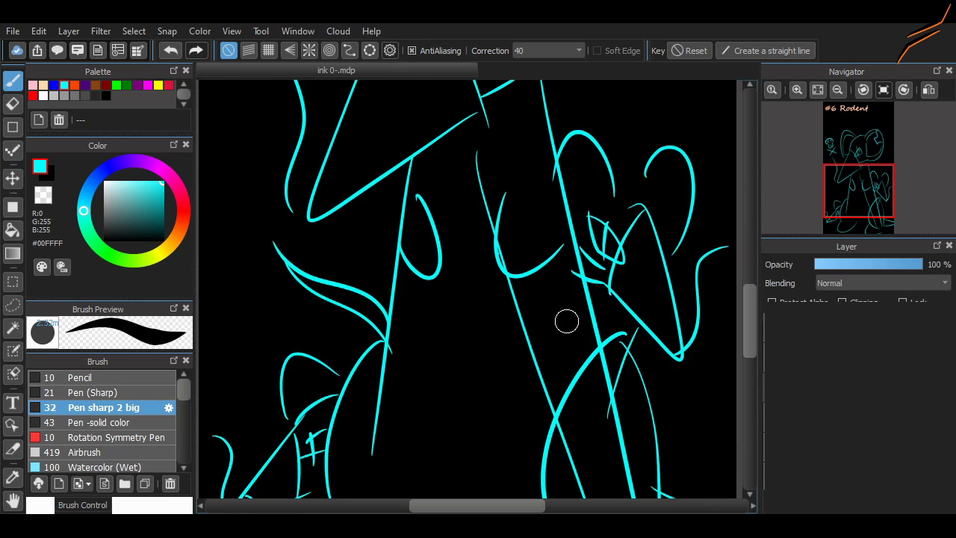
# - Add a vertical slash through the large rodent's eye and a parallel line inside the muzzle's right edge
pyautogui.scroll(2, 512, 344)
pyautogui.scroll(-1, 512, 344)
pyautogui.scroll(5, 316, 411)
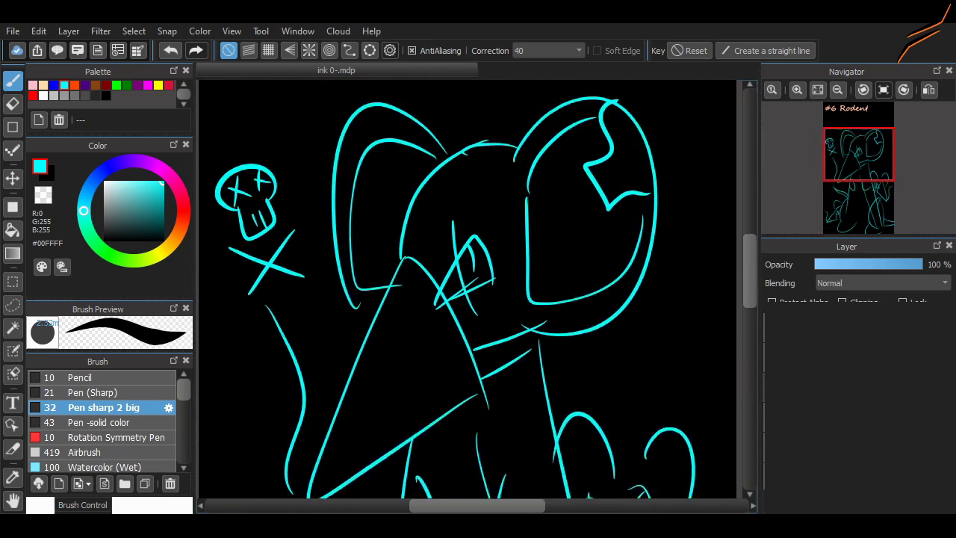
pyautogui.scroll(-2, 316, 412)
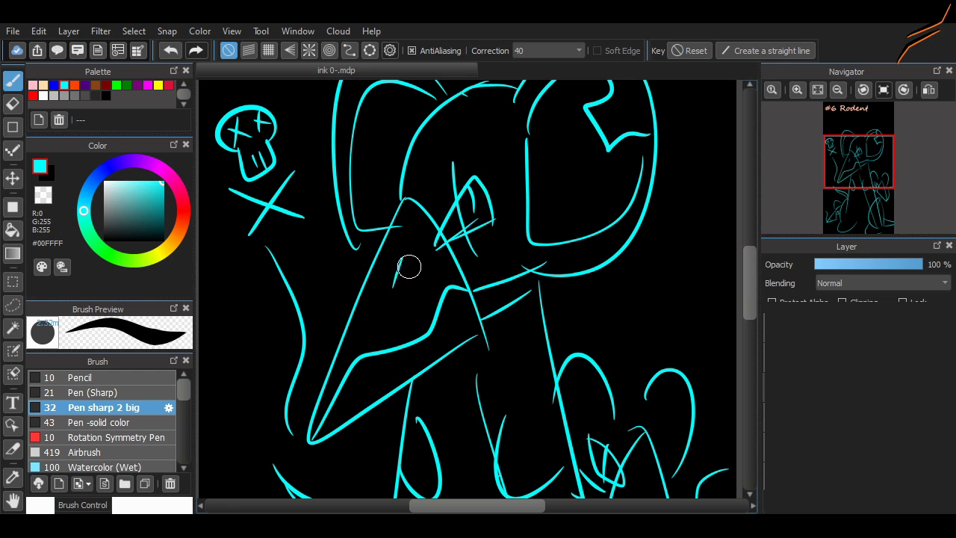
pyautogui.scroll(-3, 720, 283)
pyautogui.scroll(7, 360, 312)
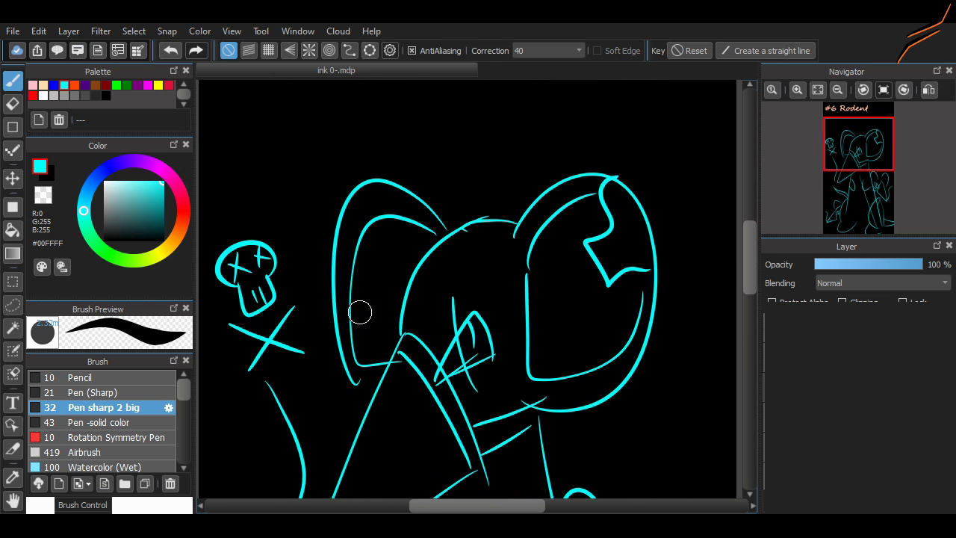
# - Draw two curved green (#00FF00) collar lines across the large rodent's neck
pyautogui.click(116, 86)
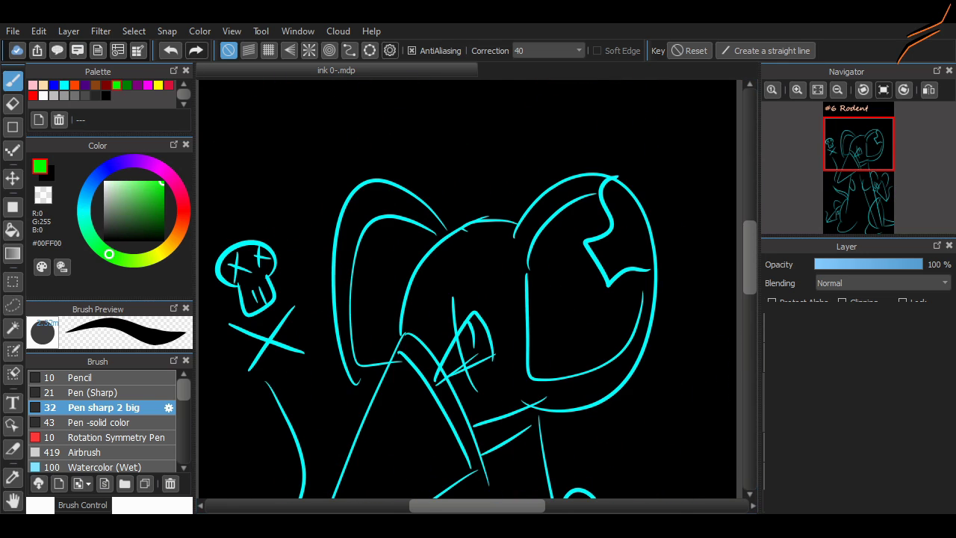
pyautogui.moveTo(749, 262); pyautogui.dragTo(749, 281)
pyautogui.moveTo(474, 326)
pyautogui.mouseDown()
pyautogui.moveTo(504, 237)
pyautogui.moveTo(539, 312)
pyautogui.mouseUp()
pyautogui.hotkey('ctrl', 'z')
# - Sketch an angular magenta (#FF00FF) cap with a brim and inner fold lines on top of the large rodent's head
pyautogui.click(148, 85)
pyautogui.moveTo(750, 276)
pyautogui.mouseDown()
pyautogui.moveTo(749, 327)
pyautogui.moveTo(750, 271)
pyautogui.mouseUp()
pyautogui.scroll(1, 408, 244)
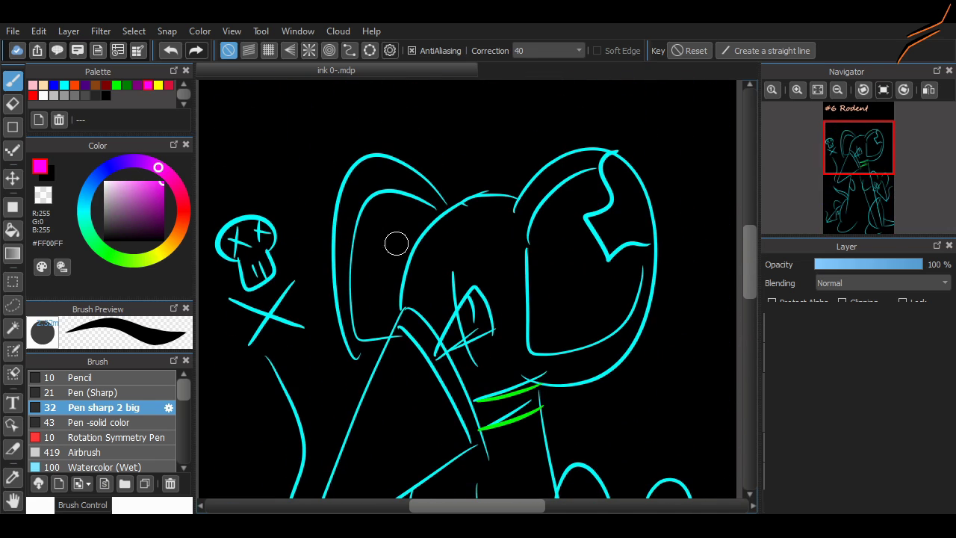
pyautogui.moveTo(388, 303); pyautogui.dragTo(515, 191)
pyautogui.moveTo(387, 302); pyautogui.dragTo(459, 179)
pyautogui.moveTo(404, 242); pyautogui.dragTo(412, 266)
pyautogui.hotkey('ctrl', 'z')
pyautogui.moveTo(412, 261)
pyautogui.mouseDown()
pyautogui.moveTo(487, 181)
pyautogui.moveTo(413, 260)
pyautogui.mouseUp()
pyautogui.moveTo(397, 218); pyautogui.dragTo(487, 184)
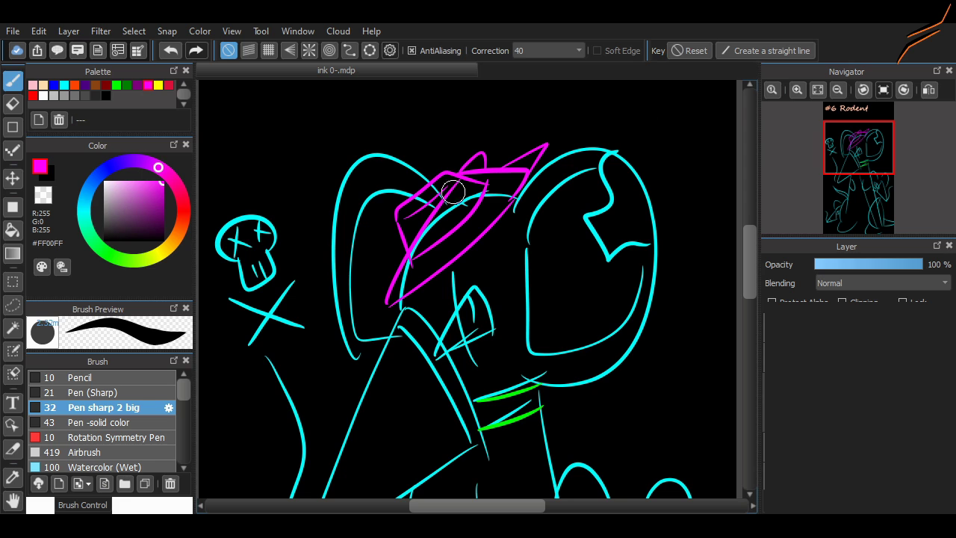
# - Select the magenta cap with a rectangular selection, enlarge and tilt it across the head with Transform, and deselect it
pyautogui.press('m')
pyautogui.moveTo(342, 108); pyautogui.dragTo(572, 329)
pyautogui.hotkey('ctrl', 't')
pyautogui.moveTo(609, 134); pyautogui.dragTo(636, 173)
pyautogui.moveTo(617, 181); pyautogui.dragTo(657, 149)
pyautogui.moveTo(480, 247); pyautogui.dragTo(472, 247)
pyautogui.press('Return')
pyautogui.hotkey('ctrl', 'd')
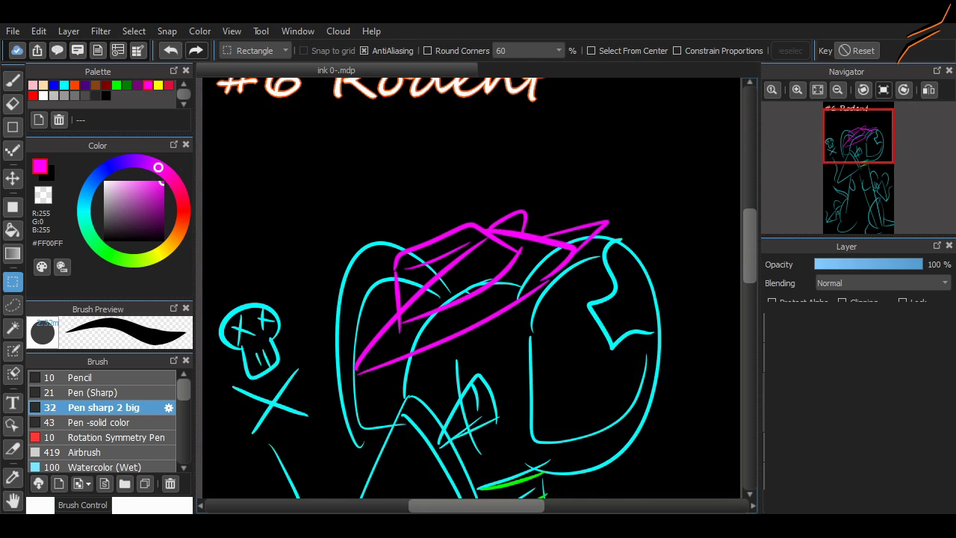
# - Add a magenta spot and short stripes below the small left rodent's eye
pyautogui.scroll(-10, 341, 334)
pyautogui.press('b')
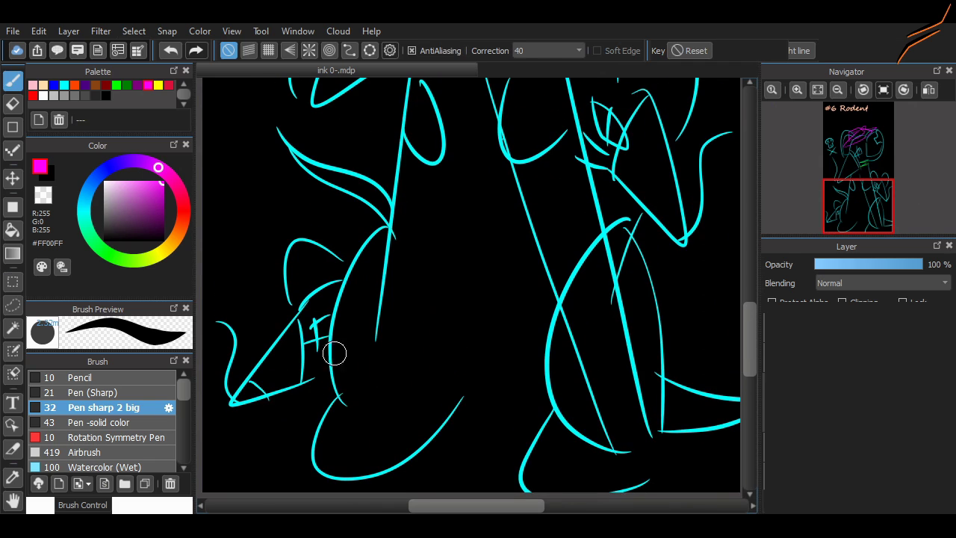
pyautogui.scroll(10, 622, 323)
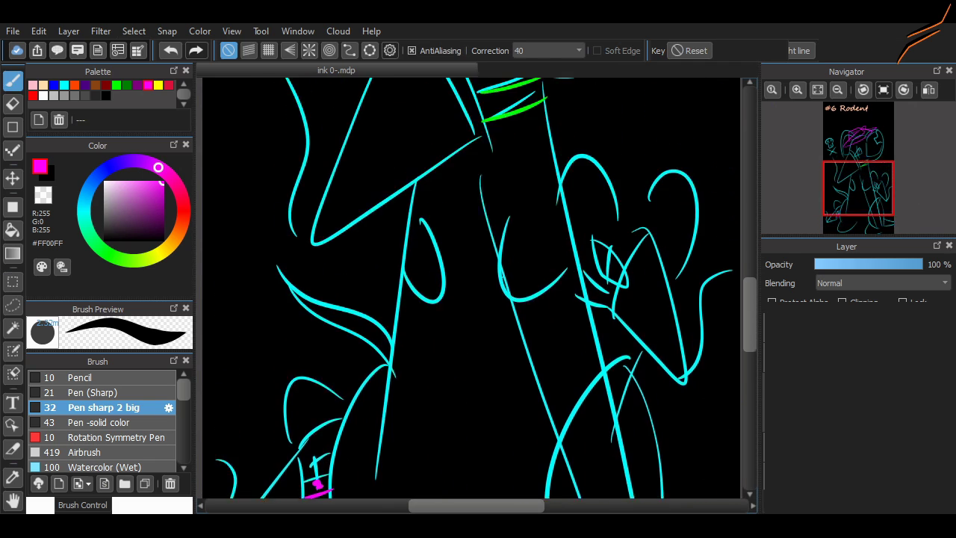
# - Draw pointed magenta fingers on both of the large rodent's hands
pyautogui.scroll(-4, 573, 291)
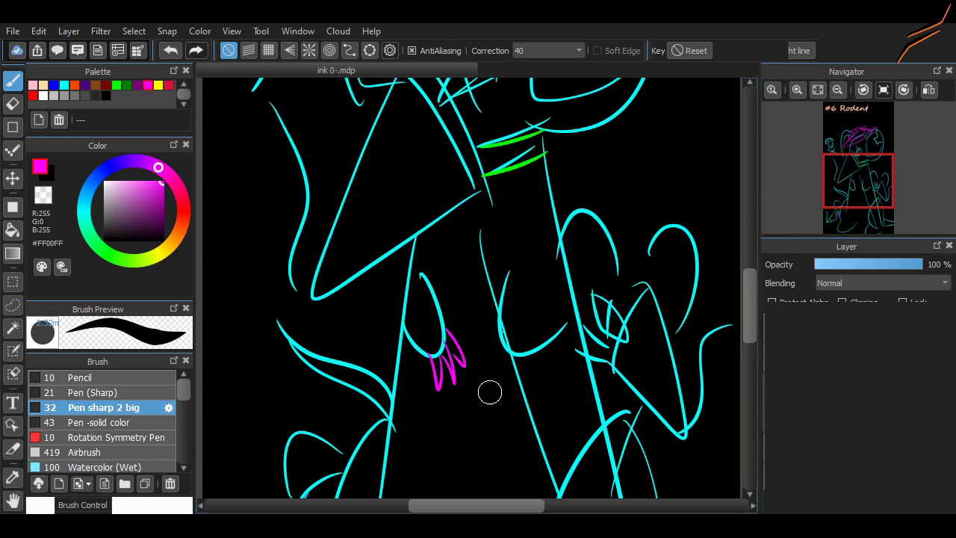
pyautogui.scroll(2, 543, 386)
pyautogui.scroll(-4, 598, 337)
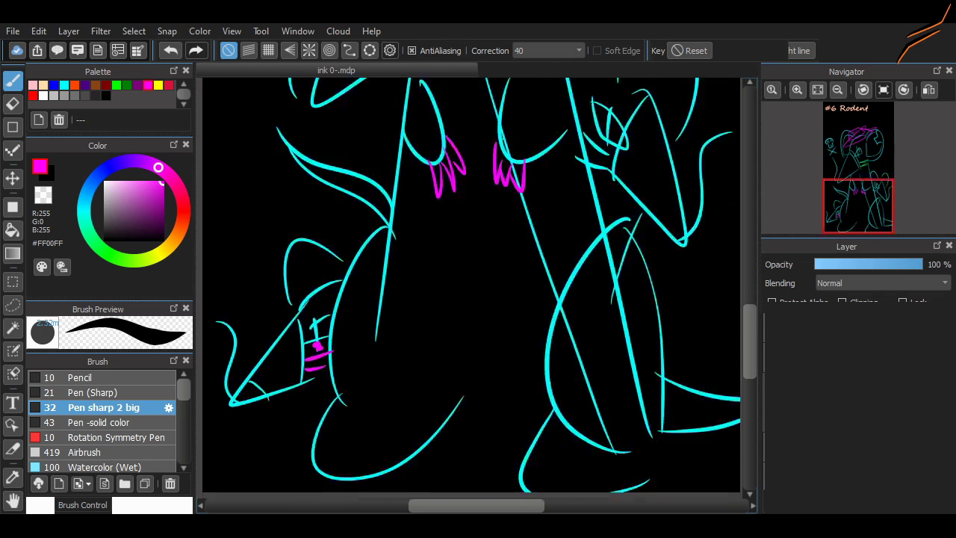
pyautogui.scroll(5, 731, 283)
pyautogui.scroll(-3, 568, 368)
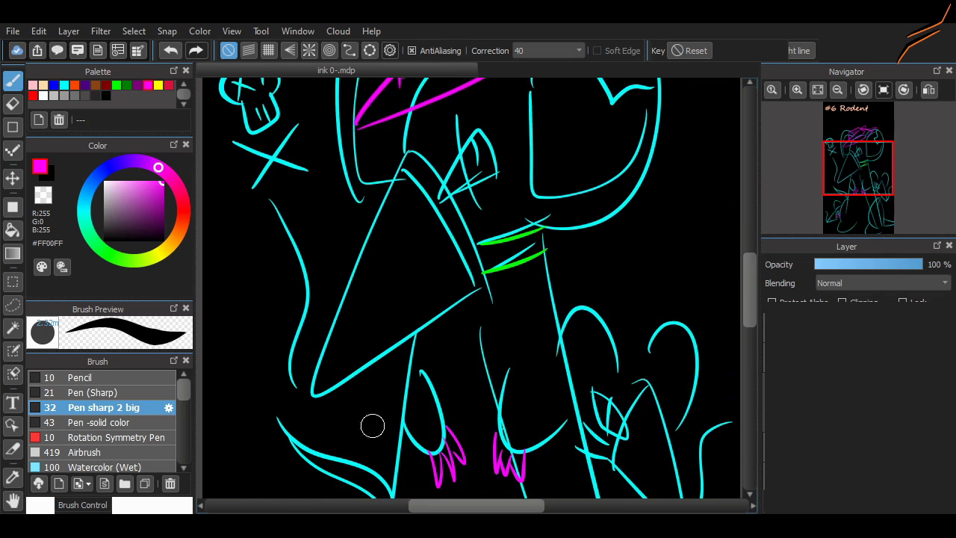
pyautogui.moveTo(311, 393); pyautogui.dragTo(294, 419)
pyautogui.hotkey('ctrl', 'z')
pyautogui.moveTo(750, 288)
pyautogui.mouseDown()
pyautogui.moveTo(749, 347)
pyautogui.moveTo(749, 291)
pyautogui.mouseUp()
pyautogui.moveTo(539, 265); pyautogui.dragTo(559, 350)
pyautogui.hotkey('ctrl', 'z')
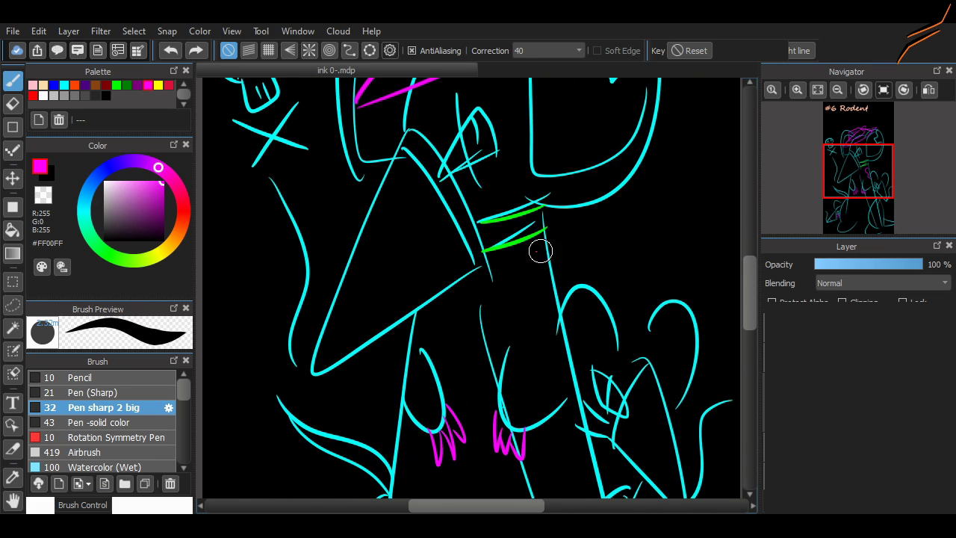
# - Draw small magenta circles below the collar, a slash on the right small rodent's eye, and dots inside its ear
pyautogui.scroll(4, 736, 295)
pyautogui.scroll(-8, 730, 331)
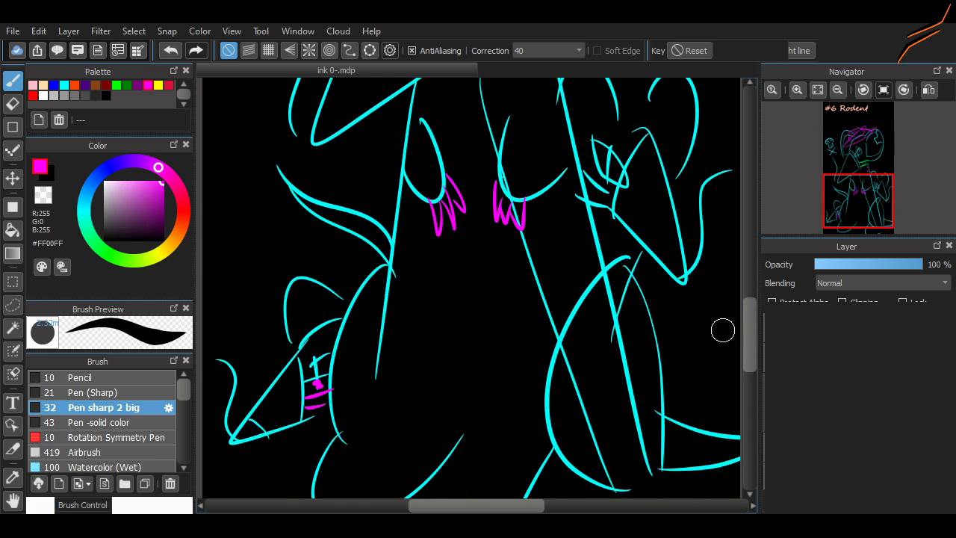
pyautogui.scroll(1, 604, 245)
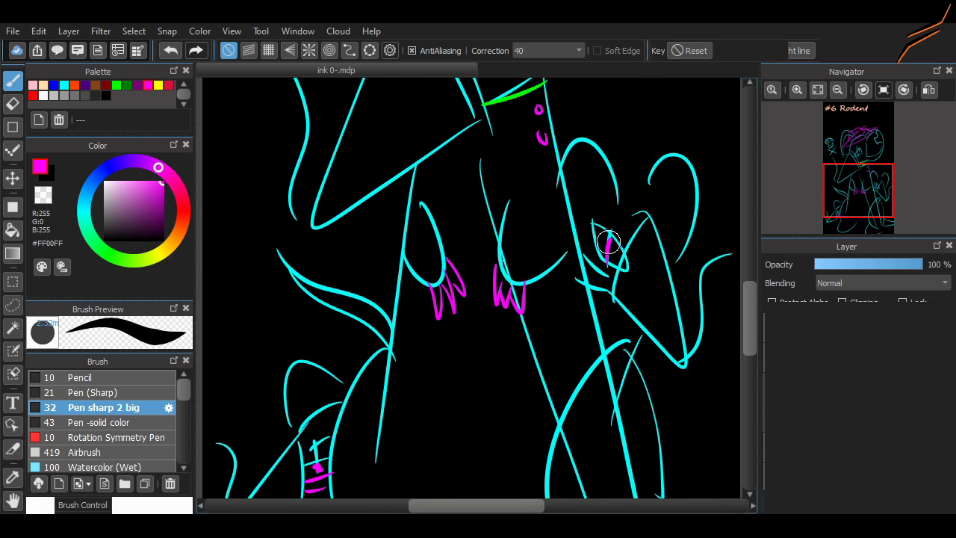
pyautogui.scroll(10, 731, 322)
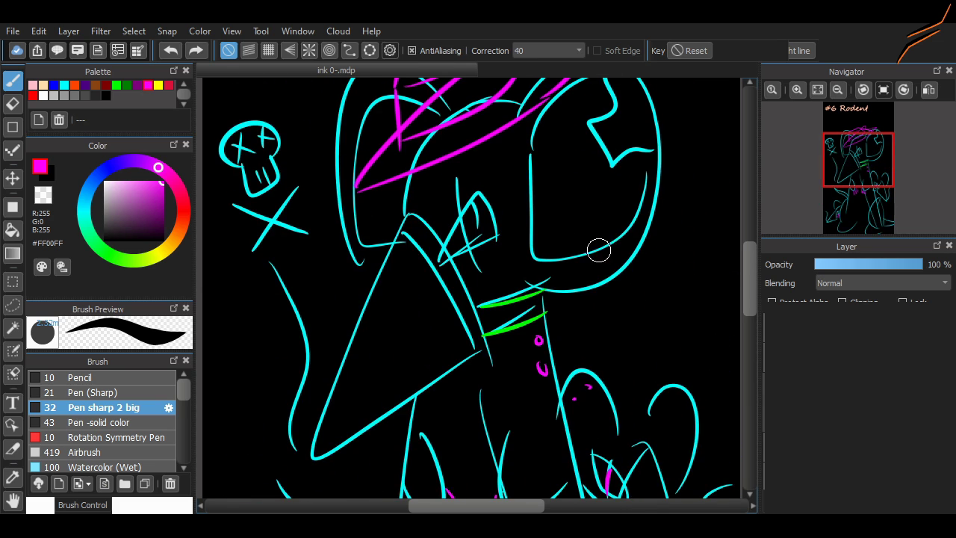
# - Draw a magenta loop on the large rodent's left ear with an attached tag reading 006
pyautogui.scroll(5, 621, 249)
pyautogui.moveTo(357, 156); pyautogui.dragTo(334, 159)
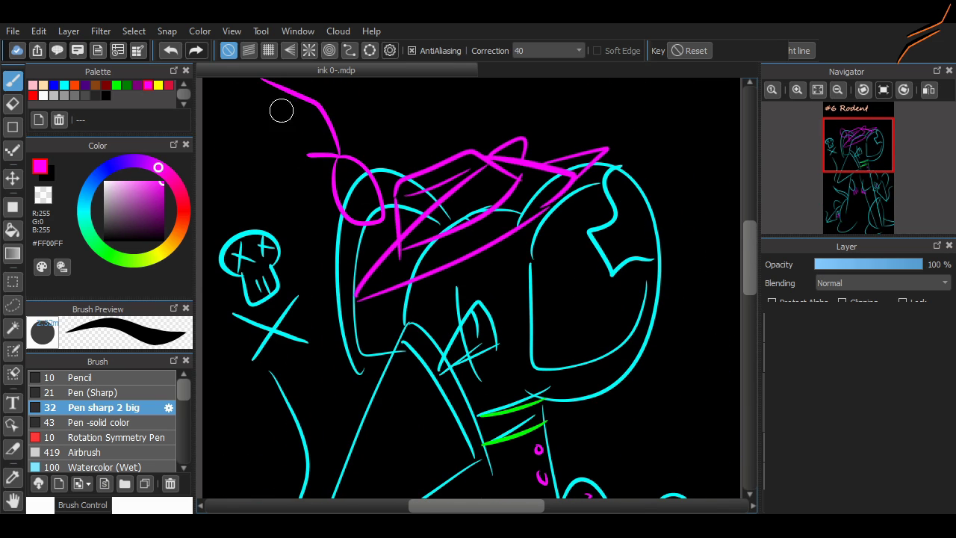
pyautogui.scroll(4, 724, 297)
pyautogui.hscroll(-5, 723, 296)
pyautogui.moveTo(366, 187); pyautogui.dragTo(380, 189)
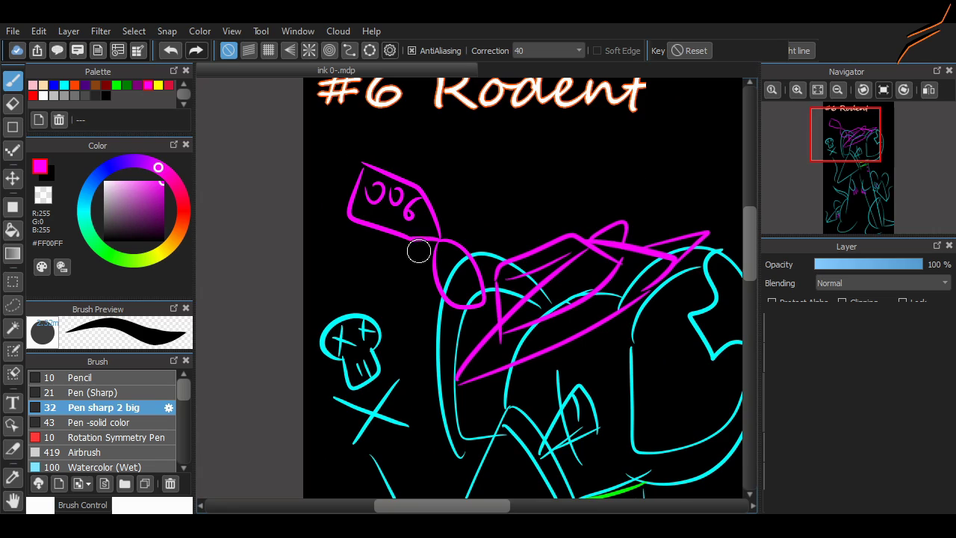
# - Redraw the lower muzzle edge as a magenta line running to the neck and add a magenta line above the collar
pyautogui.scroll(-3, 425, 314)
pyautogui.scroll(1, 486, 351)
pyautogui.scroll(-11, 538, 329)
pyautogui.scroll(9, 602, 288)
pyautogui.scroll(2, 602, 288)
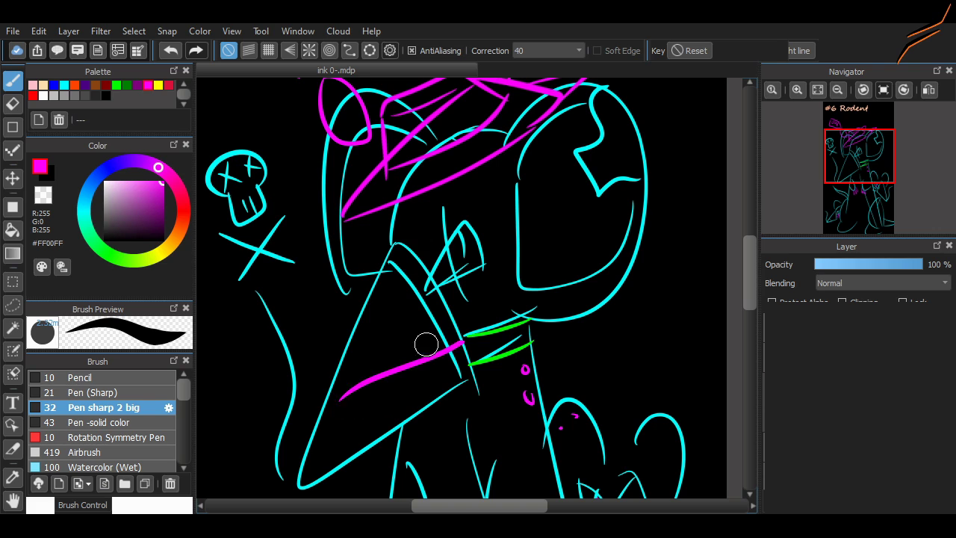
pyautogui.moveTo(451, 314)
pyautogui.mouseDown()
pyautogui.moveTo(532, 318)
pyautogui.moveTo(533, 329)
pyautogui.moveTo(303, 448)
pyautogui.mouseUp()
pyautogui.hotkey('ctrl', 'z')
pyautogui.hotkey('ctrl', 'z')
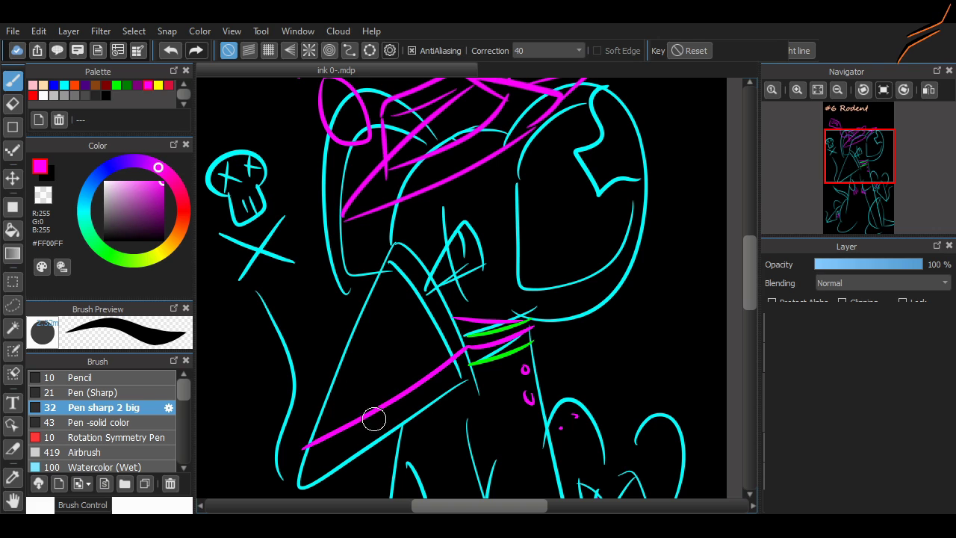
# - Erase the old cyan lower muzzle line and the overlapping collar and neck lines, using an eraser size of 40
pyautogui.press('e')
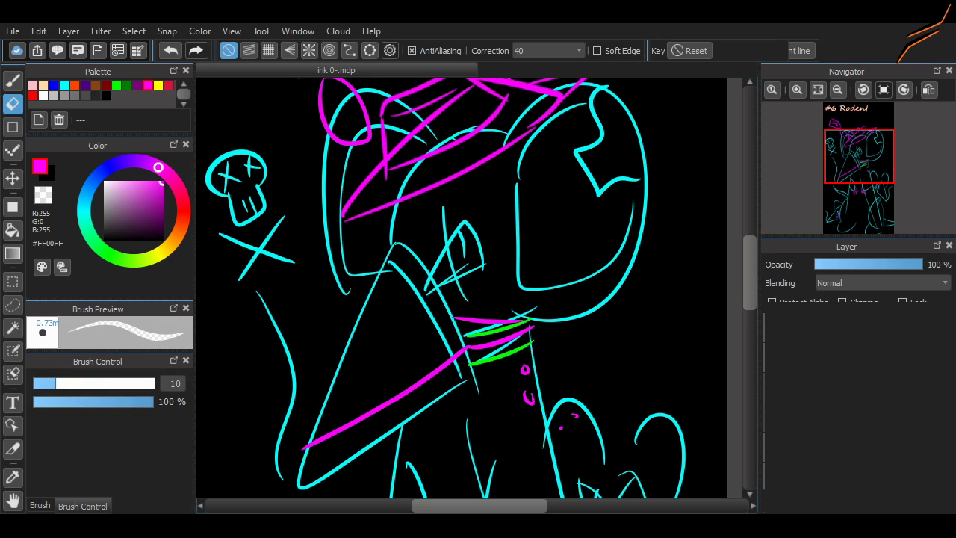
pyautogui.moveTo(448, 392); pyautogui.dragTo(398, 432)
pyautogui.moveTo(486, 360)
pyautogui.mouseDown()
pyautogui.moveTo(527, 350)
pyautogui.moveTo(482, 358)
pyautogui.mouseUp()
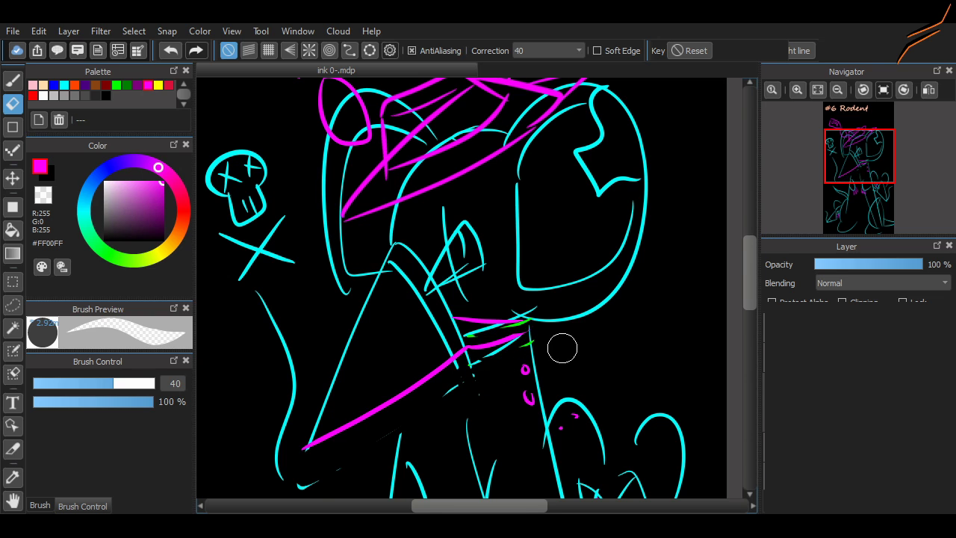
# - Switch to the Pen (Sharp) brush and refine the small magenta details running down the chest below the collar
pyautogui.scroll(3, 555, 390)
pyautogui.press('b')
pyautogui.click(508, 322)
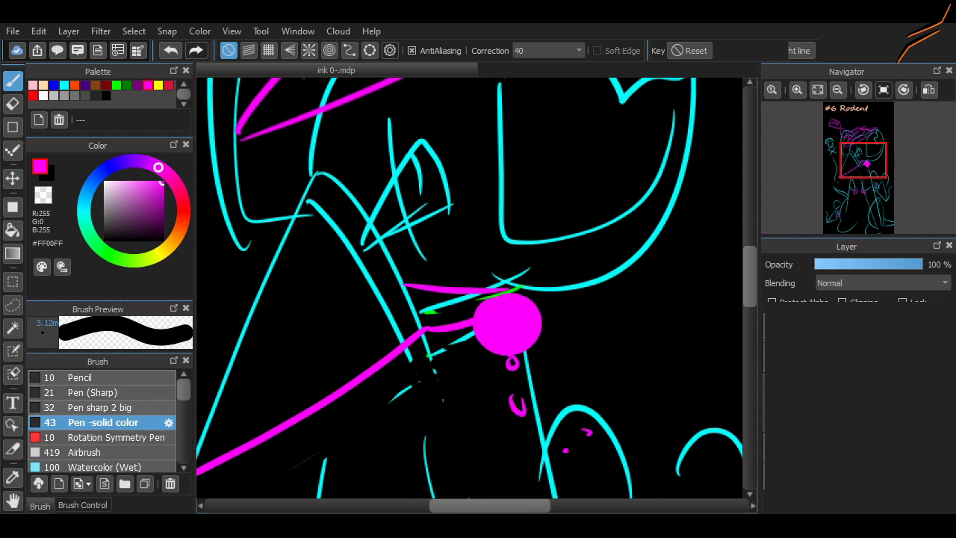
pyautogui.click(95, 393)
pyautogui.scroll(-3, 734, 256)
pyautogui.moveTo(750, 258); pyautogui.dragTo(750, 292)
pyautogui.scroll(5, 444, 289)
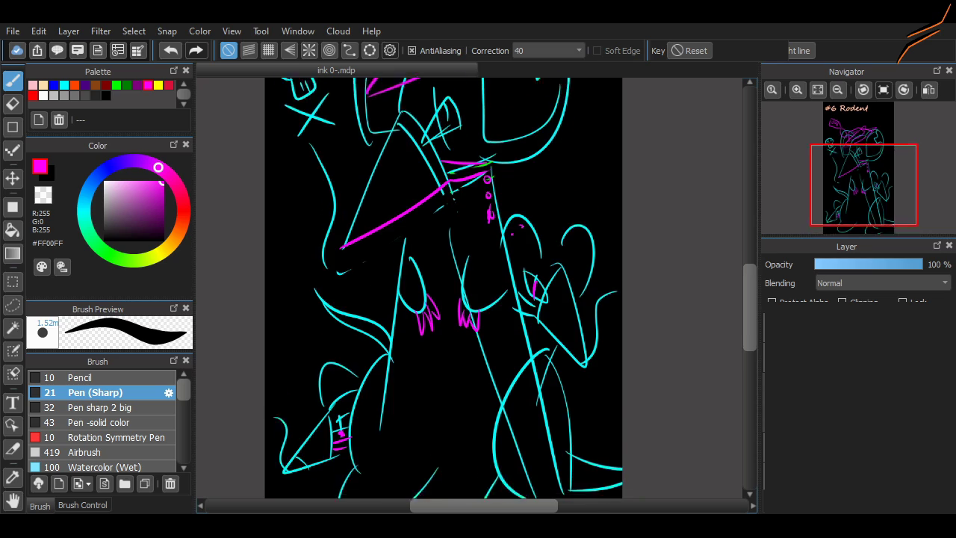
pyautogui.scroll(3, 338, 80)
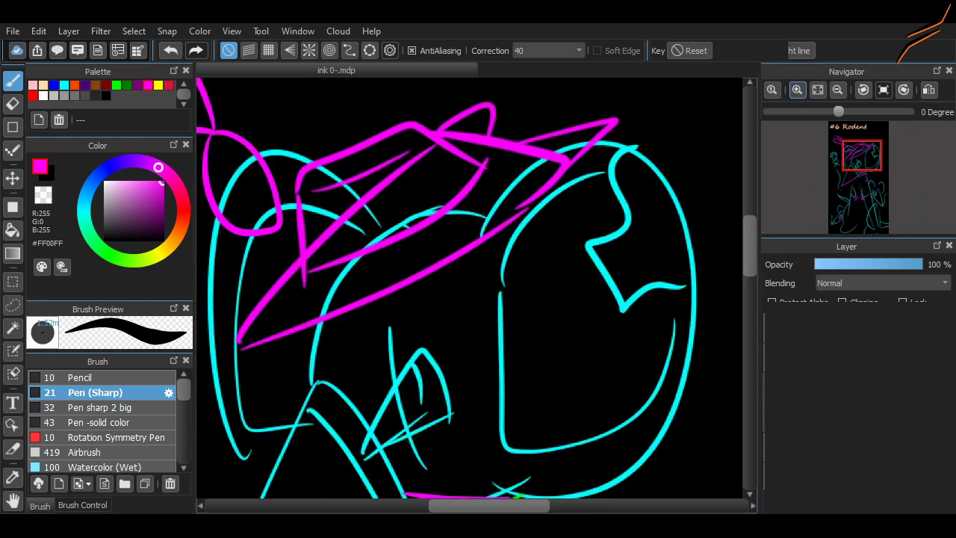
# - Look over the whole rodent sketch, from the ear tag and cap down to the feet and companion rodents
pyautogui.scroll(-3, 474, 288)
pyautogui.scroll(2, 474, 287)
pyautogui.scroll(-1, 474, 288)
pyautogui.scroll(1, 474, 287)
pyautogui.hscroll(2, 474, 288)
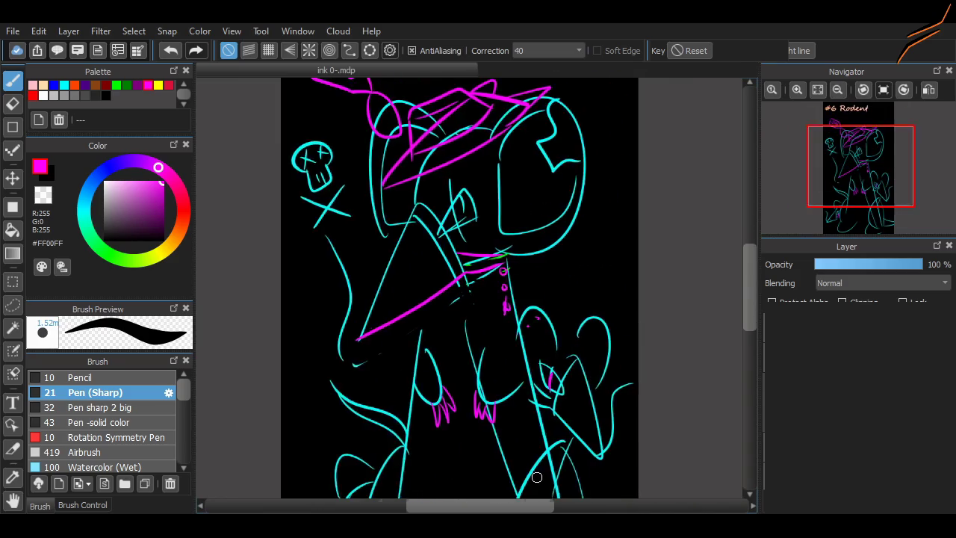
pyautogui.scroll(-5, 457, 288)
pyautogui.scroll(7, 457, 288)
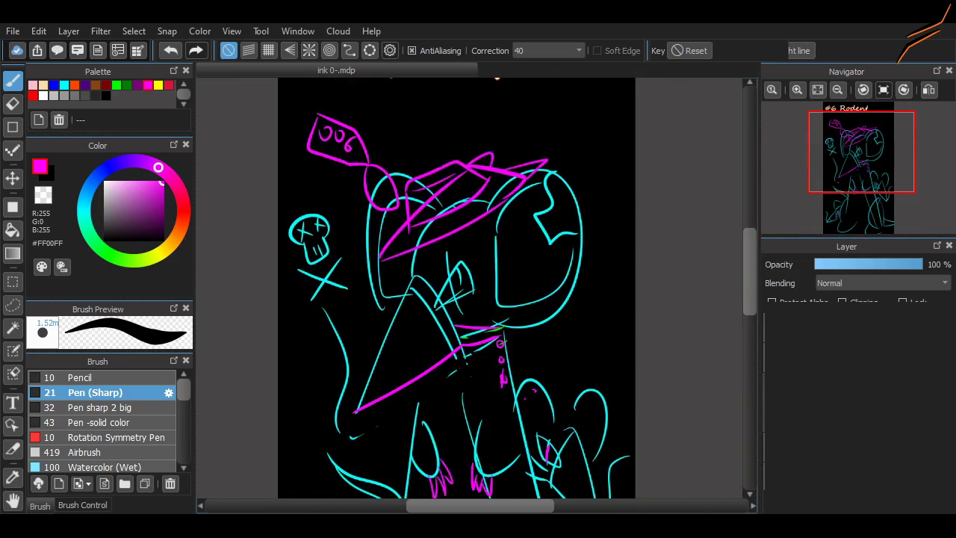
pyautogui.scroll(-4, 456, 288)
pyautogui.scroll(4, 456, 288)
pyautogui.scroll(-4, 456, 288)
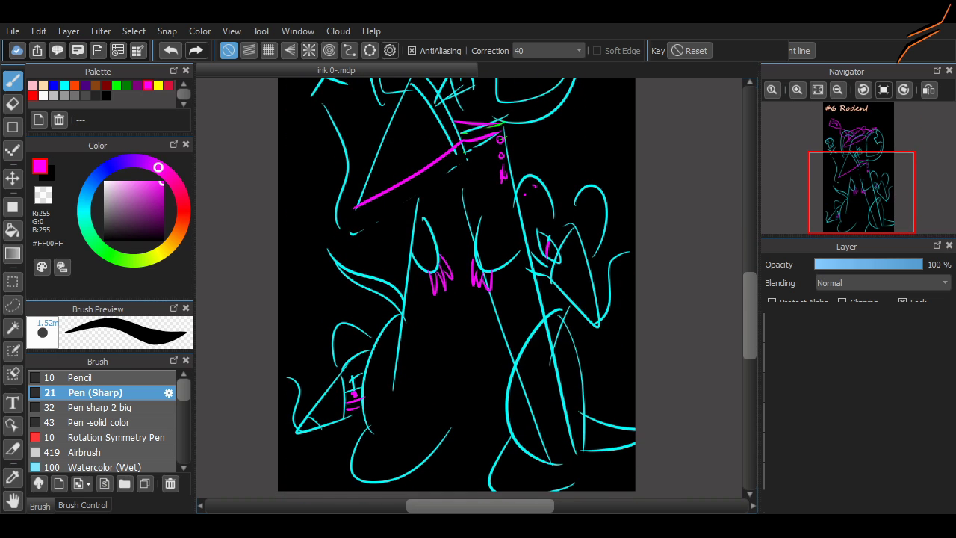
# - Dim the sketch layer, switch to the inking layer, and choose white with the Pen (Sharp) brush
pyautogui.click(859, 265)
pyautogui.click(859, 359)
pyautogui.click(43, 95)
pyautogui.click(103, 408)
pyautogui.click(113, 393)
pyautogui.scroll(4, 437, 120)
pyautogui.scroll(3, 469, 287)
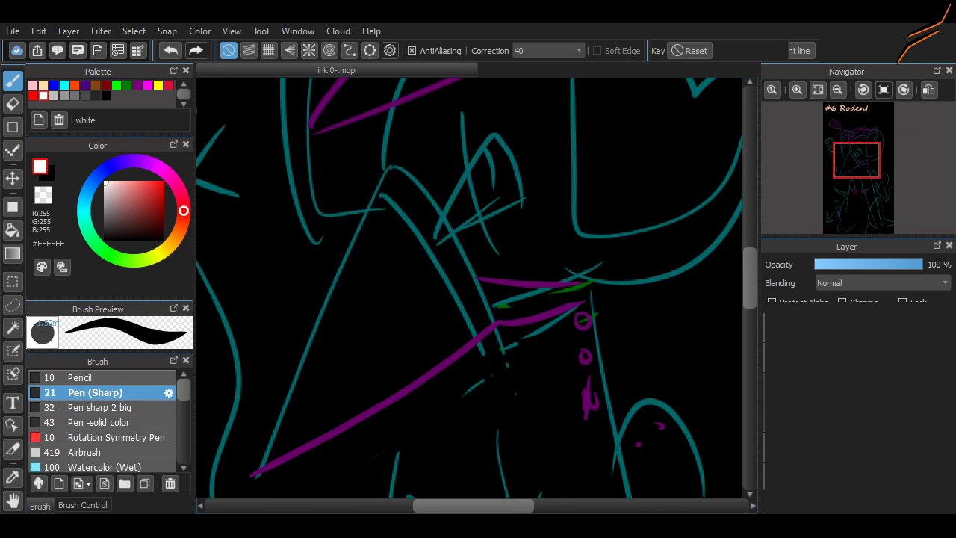
# - Ink the long side edge and the lower edge of the large rodent's muzzle in white over the sketch
pyautogui.moveTo(408, 169); pyautogui.dragTo(487, 330)
pyautogui.hotkey('ctrl', 'z')
pyautogui.moveTo(378, 182)
pyautogui.mouseDown()
pyautogui.moveTo(496, 325)
pyautogui.moveTo(292, 414)
pyautogui.moveTo(269, 463)
pyautogui.mouseUp()
pyautogui.hotkey('ctrl', 'z')
pyautogui.moveTo(269, 462); pyautogui.dragTo(485, 329)
pyautogui.hotkey('ctrl', 'z')
pyautogui.hotkey('ctrl', 'z')
pyautogui.moveTo(378, 183); pyautogui.dragTo(264, 472)
pyautogui.moveTo(263, 472); pyautogui.dragTo(482, 331)
pyautogui.hotkey('ctrl', 'z')
pyautogui.hotkey('ctrl', 'z')
pyautogui.moveTo(379, 183); pyautogui.dragTo(329, 300)
pyautogui.moveTo(273, 469); pyautogui.dragTo(315, 328)
pyautogui.hotkey('ctrl', 'z')
pyautogui.hotkey('ctrl', 'z')
pyautogui.hotkey('ctrl', 'z')
# - Ink the muzzle's outer curved top down to the collar, plus the second curve parallel inside it
pyautogui.moveTo(378, 188)
pyautogui.mouseDown()
pyautogui.moveTo(278, 405)
pyautogui.moveTo(294, 371)
pyautogui.moveTo(423, 359)
pyautogui.moveTo(428, 324)
pyautogui.moveTo(269, 474)
pyautogui.moveTo(489, 323)
pyautogui.moveTo(515, 368)
pyautogui.moveTo(496, 325)
pyautogui.mouseUp()
pyautogui.hotkey('ctrl', 'z')
pyautogui.hotkey('ctrl', 'z')
pyautogui.moveTo(446, 361); pyautogui.dragTo(496, 322)
pyautogui.moveTo(374, 199); pyautogui.dragTo(475, 329)
# - Ink the upper and lower edges of the collar in white across the neck
pyautogui.moveTo(750, 288); pyautogui.dragTo(750, 281)
pyautogui.moveTo(479, 324); pyautogui.dragTo(585, 326)
pyautogui.hotkey('ctrl', 'z')
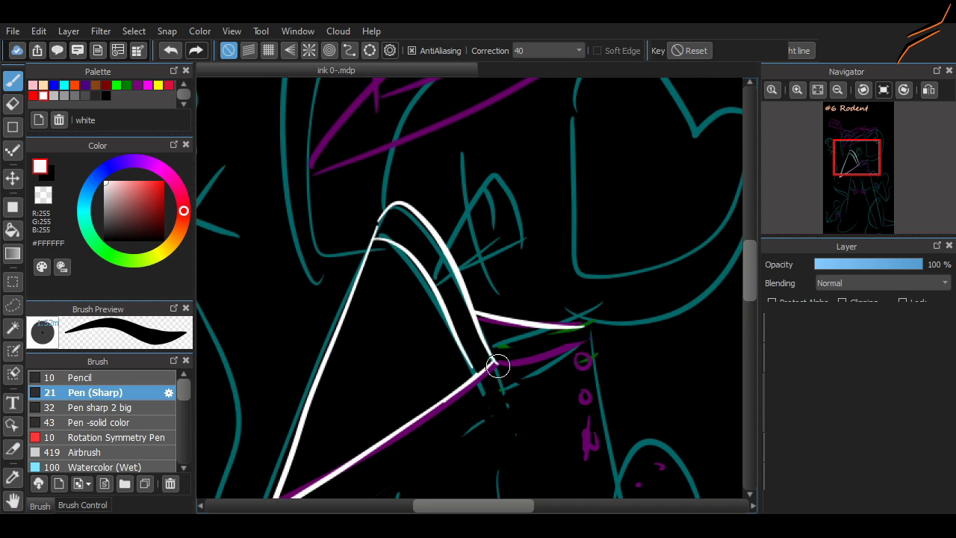
pyautogui.moveTo(496, 364); pyautogui.dragTo(595, 348)
pyautogui.hotkey('ctrl', 'z')
# - Ink the upper part of the large right ear, with its outer contour, jagged notch and inner arc
pyautogui.moveTo(857, 157); pyautogui.dragTo(862, 140)
pyautogui.moveTo(260, 364)
pyautogui.mouseDown()
pyautogui.moveTo(415, 299)
pyautogui.moveTo(434, 270)
pyautogui.moveTo(653, 169)
pyautogui.mouseUp()
pyautogui.hotkey('ctrl', 'z')
pyautogui.hotkey('ctrl', 'z')
pyautogui.hotkey('ctrl', 'z')
pyautogui.moveTo(500, 259)
pyautogui.mouseDown()
pyautogui.moveTo(647, 156)
pyautogui.moveTo(620, 253)
pyautogui.moveTo(712, 303)
pyautogui.mouseUp()
pyautogui.hotkey('ctrl', 'z')
pyautogui.moveTo(607, 197); pyautogui.dragTo(515, 317)
pyautogui.hotkey('ctrl', 'z')
pyautogui.moveTo(518, 300)
pyautogui.mouseDown()
pyautogui.moveTo(565, 213)
pyautogui.moveTo(632, 182)
pyautogui.mouseUp()
pyautogui.hotkey('ctrl', 'z')
# - Ink the lower outer edge of the right ear and the rounded lower contour inside it
pyautogui.moveTo(750, 240); pyautogui.dragTo(751, 259)
pyautogui.moveTo(515, 183)
pyautogui.mouseDown()
pyautogui.moveTo(548, 343)
pyautogui.moveTo(530, 243)
pyautogui.moveTo(697, 191)
pyautogui.moveTo(522, 379)
pyautogui.mouseUp()
pyautogui.hotkey('ctrl', 'z')
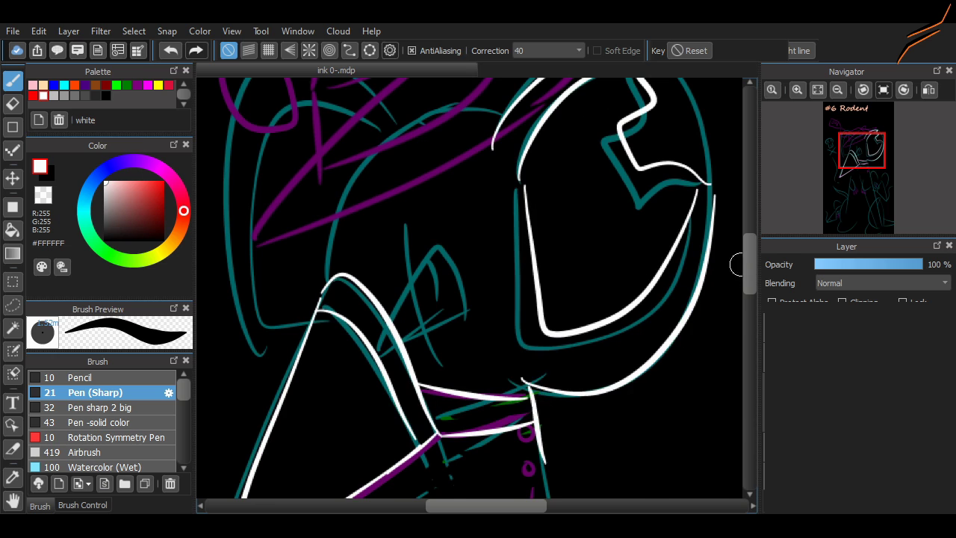
# - Ink the right forearm as an open curve with three pointed fingers at its lower end
pyautogui.scroll(-10, 734, 273)
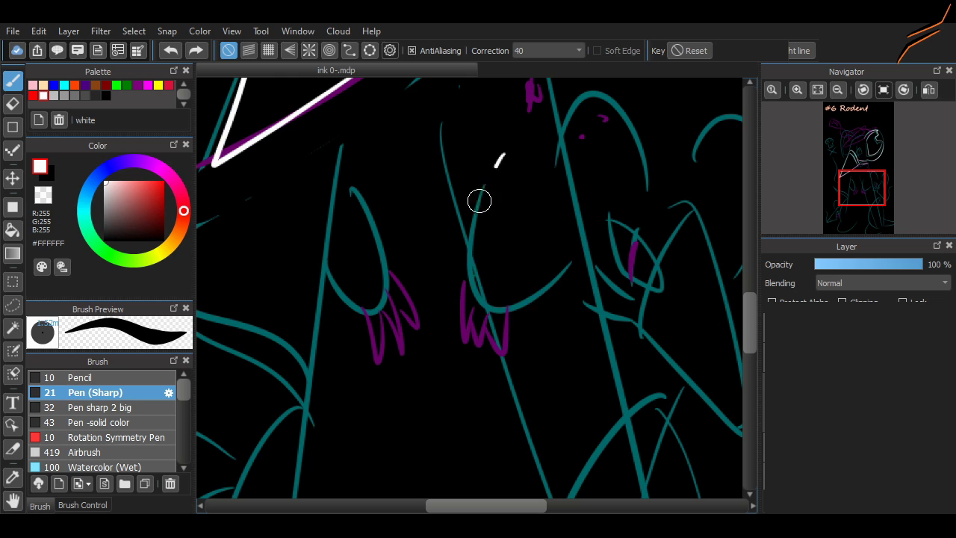
pyautogui.moveTo(504, 154); pyautogui.dragTo(565, 234)
pyautogui.moveTo(471, 279); pyautogui.dragTo(482, 295)
pyautogui.moveTo(469, 329)
pyautogui.mouseDown()
pyautogui.moveTo(488, 298)
pyautogui.moveTo(508, 297)
pyautogui.mouseUp()
pyautogui.hotkey('ctrl', 'z')
pyautogui.hotkey('ctrl', 'z')
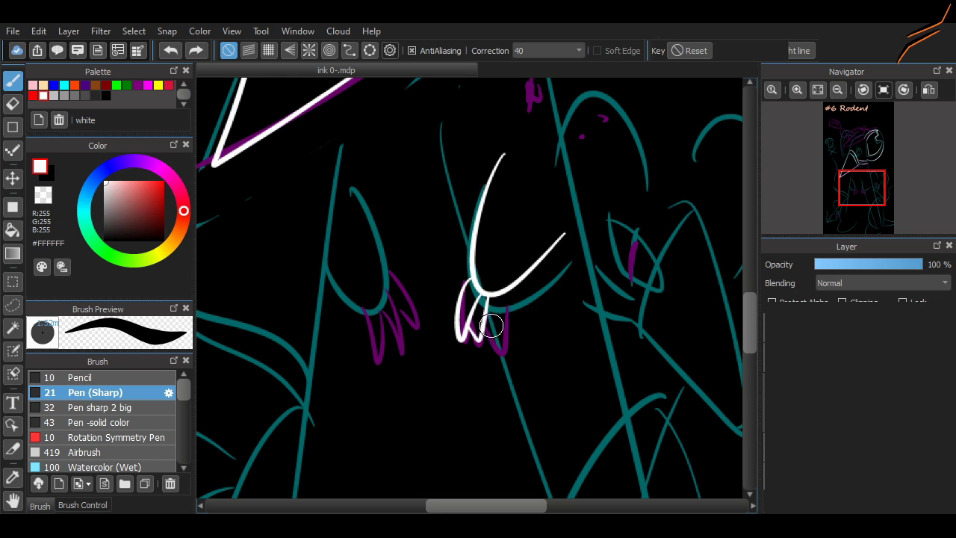
# - Ink the left forearm with its three pointed fingers in white
pyautogui.moveTo(356, 186); pyautogui.dragTo(392, 323)
pyautogui.hotkey('ctrl', 'z')
pyautogui.hotkey('ctrl', 'z')
pyautogui.hotkey('ctrl', 'z')
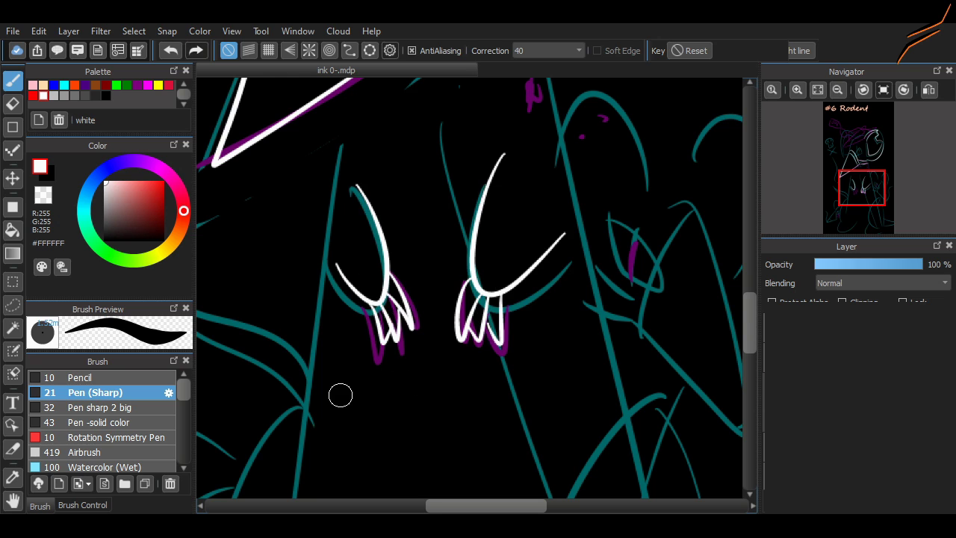
# - Ink the long body line running down from the collar on the right side of the torso
pyautogui.scroll(4, 735, 310)
pyautogui.moveTo(530, 104)
pyautogui.mouseDown()
pyautogui.moveTo(566, 326)
pyautogui.moveTo(609, 465)
pyautogui.mouseUp()
pyautogui.hotkey('ctrl', 'z')
# - Ink the eye outline above the muzzle with a slanted front edge, a curved back edge and a lower lid
pyautogui.moveTo(751, 301); pyautogui.dragTo(750, 264)
pyautogui.click(838, 90)
pyautogui.click(798, 90)
pyautogui.moveTo(366, 333); pyautogui.dragTo(436, 241)
pyautogui.hotkey('ctrl', 'z')
pyautogui.moveTo(365, 332); pyautogui.dragTo(441, 227)
pyautogui.moveTo(378, 372); pyautogui.dragTo(476, 315)
pyautogui.moveTo(441, 228); pyautogui.dragTo(482, 327)
pyautogui.hotkey('ctrl', 'z')
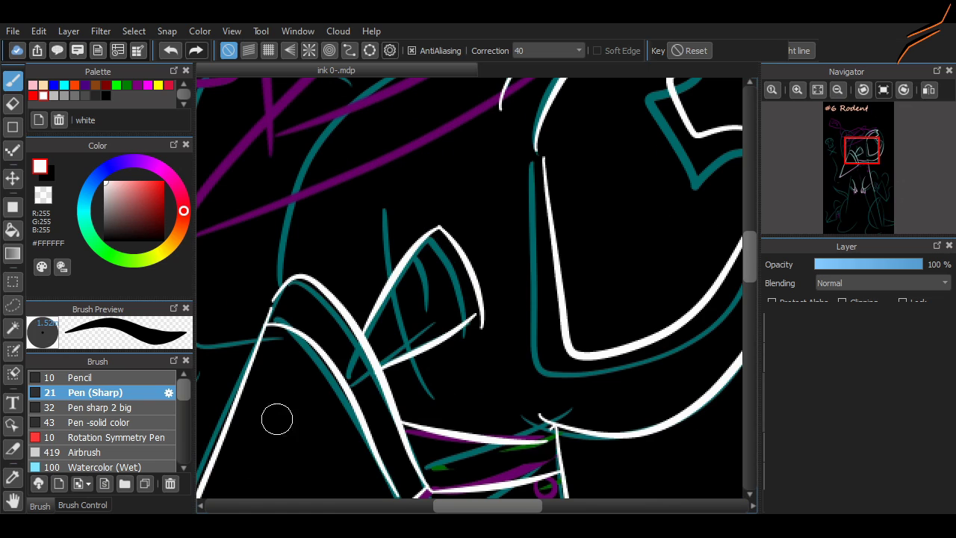
# - Ink spiky lashes above the eye and a pointed spike below its lower lid
pyautogui.moveTo(401, 222); pyautogui.dragTo(485, 174)
pyautogui.hotkey('ctrl', 'z')
pyautogui.moveTo(353, 295); pyautogui.dragTo(438, 236)
pyautogui.hotkey('ctrl', 'z')
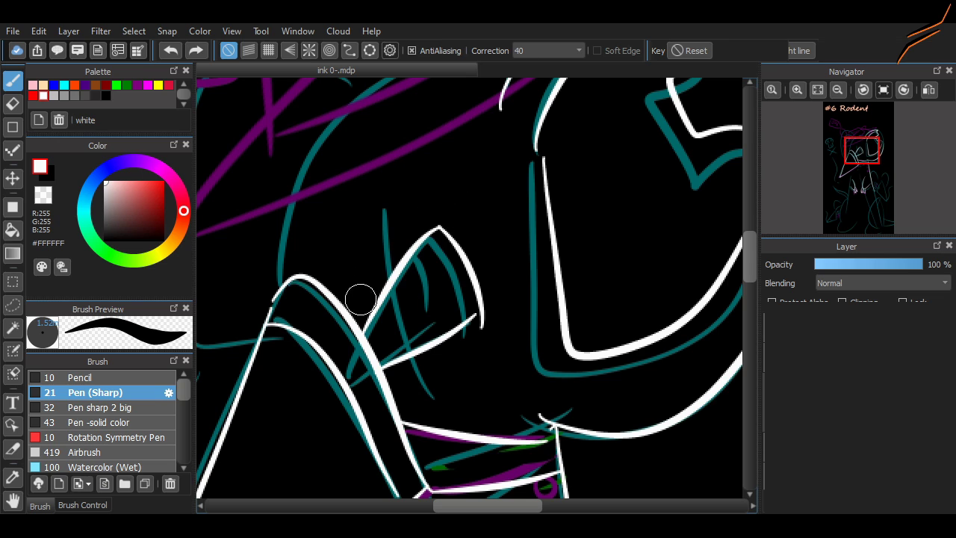
pyautogui.moveTo(362, 302); pyautogui.dragTo(428, 198)
pyautogui.moveTo(389, 241); pyautogui.dragTo(457, 399)
pyautogui.hotkey('ctrl', 'z')
pyautogui.moveTo(399, 189)
pyautogui.mouseDown()
pyautogui.moveTo(396, 324)
pyautogui.moveTo(458, 401)
pyautogui.mouseUp()
pyautogui.moveTo(457, 401)
pyautogui.mouseDown()
pyautogui.moveTo(418, 254)
pyautogui.moveTo(428, 301)
pyautogui.mouseUp()
pyautogui.press('e')
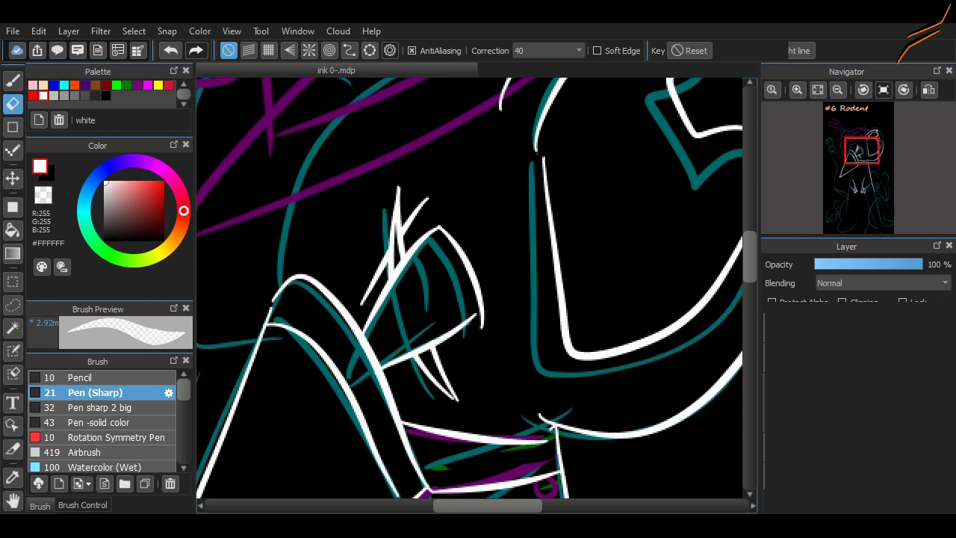
# - Return to the brush and ink the lower edge of the cap's brim from its tip to the right ear
pyautogui.click(13, 81)
pyautogui.moveTo(750, 274); pyautogui.dragTo(750, 261)
pyautogui.moveTo(508, 506); pyautogui.dragTo(484, 505)
pyautogui.moveTo(299, 332); pyautogui.dragTo(599, 213)
pyautogui.moveTo(599, 212)
pyautogui.mouseDown()
pyautogui.moveTo(334, 326)
pyautogui.moveTo(601, 205)
pyautogui.moveTo(303, 333)
pyautogui.moveTo(602, 198)
pyautogui.moveTo(299, 334)
pyautogui.mouseUp()
pyautogui.hotkey('ctrl', 'z')
pyautogui.hotkey('ctrl', 'z')
pyautogui.hotkey('ctrl', 'z')
pyautogui.hotkey('ctrl', 'z')
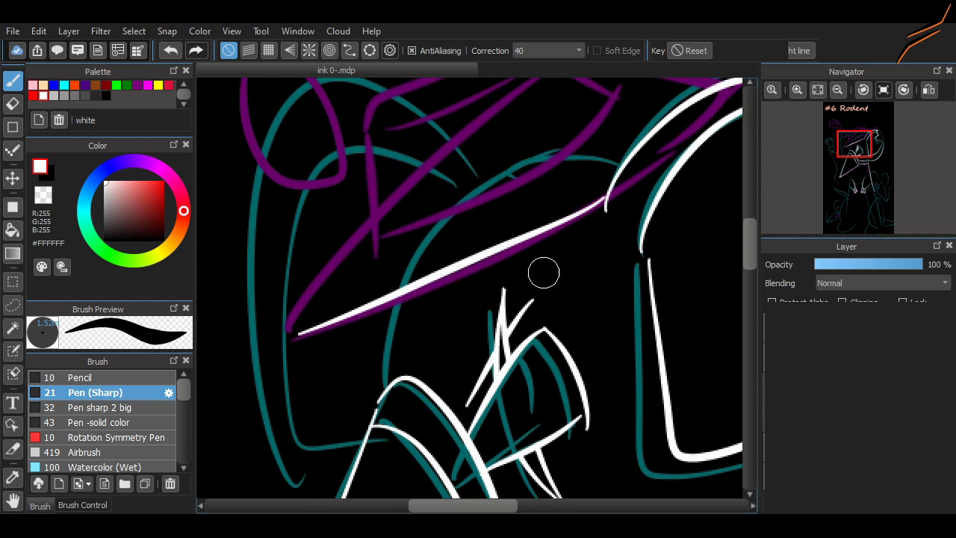
# - Ink the cap's crown outline, including its left side, top and lower seam, and add an inner fold line
pyautogui.moveTo(423, 260); pyautogui.dragTo(444, 344)
pyautogui.moveTo(396, 325); pyautogui.dragTo(387, 217)
pyautogui.hotkey('ctrl', 'z')
pyautogui.moveTo(386, 212); pyautogui.dragTo(393, 355)
pyautogui.moveTo(402, 341)
pyautogui.mouseDown()
pyautogui.moveTo(553, 266)
pyautogui.moveTo(645, 174)
pyautogui.mouseUp()
pyautogui.hotkey('ctrl', 'z')
pyautogui.moveTo(386, 206)
pyautogui.mouseDown()
pyautogui.moveTo(496, 145)
pyautogui.moveTo(646, 174)
pyautogui.moveTo(557, 149)
pyautogui.mouseUp()
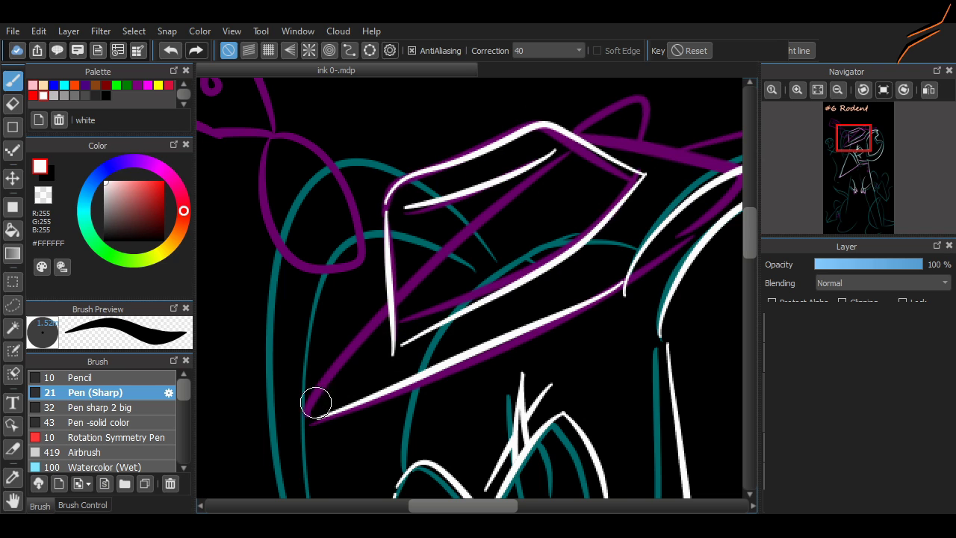
# - Ink the pointed flap behind the cap's crown and the slanted left edge of the brim
pyautogui.hscroll(3, 292, 359)
pyautogui.moveTo(445, 140)
pyautogui.mouseDown()
pyautogui.moveTo(509, 152)
pyautogui.moveTo(494, 176)
pyautogui.moveTo(683, 124)
pyautogui.moveTo(533, 165)
pyautogui.mouseUp()
pyautogui.hotkey('ctrl', 'z')
pyautogui.hotkey('ctrl', 'z')
pyautogui.hotkey('ctrl', 'z')
pyautogui.moveTo(516, 506); pyautogui.dragTo(483, 506)
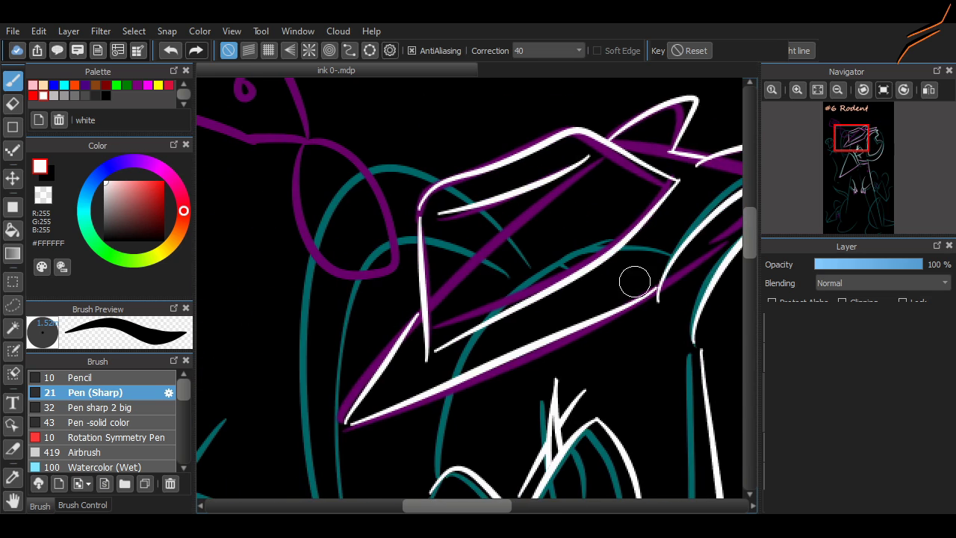
# - Ink the short forehead line from the brim to the muzzle and erase the small hook beside the cap
pyautogui.moveTo(364, 284)
pyautogui.mouseDown()
pyautogui.moveTo(401, 277)
pyautogui.moveTo(360, 295)
pyautogui.mouseUp()
pyautogui.hotkey('ctrl', 'z')
pyautogui.moveTo(421, 247); pyautogui.dragTo(336, 403)
pyautogui.moveTo(759, 233); pyautogui.dragTo(756, 233)
pyautogui.moveTo(748, 233)
pyautogui.mouseDown()
pyautogui.moveTo(748, 249)
pyautogui.moveTo(765, 250)
pyautogui.mouseUp()
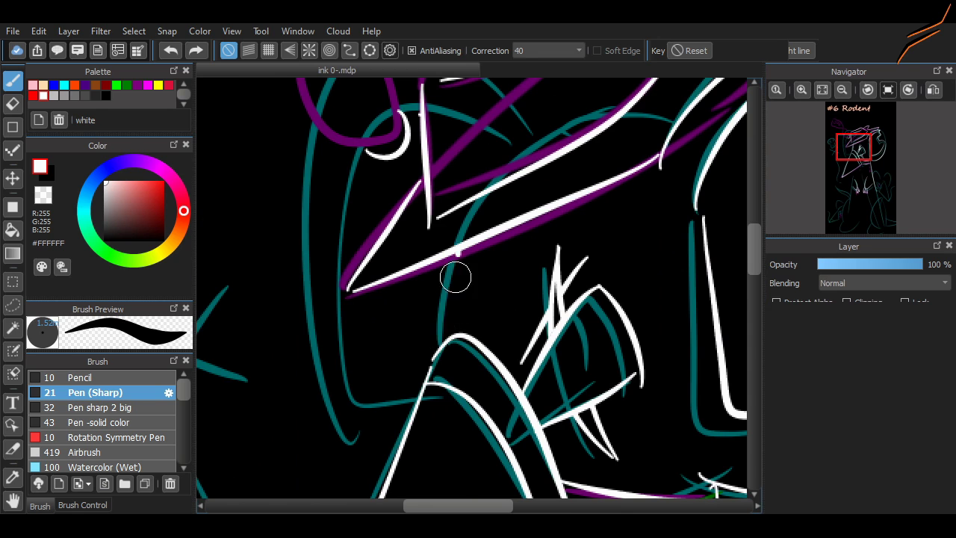
pyautogui.scroll(-7, 458, 250)
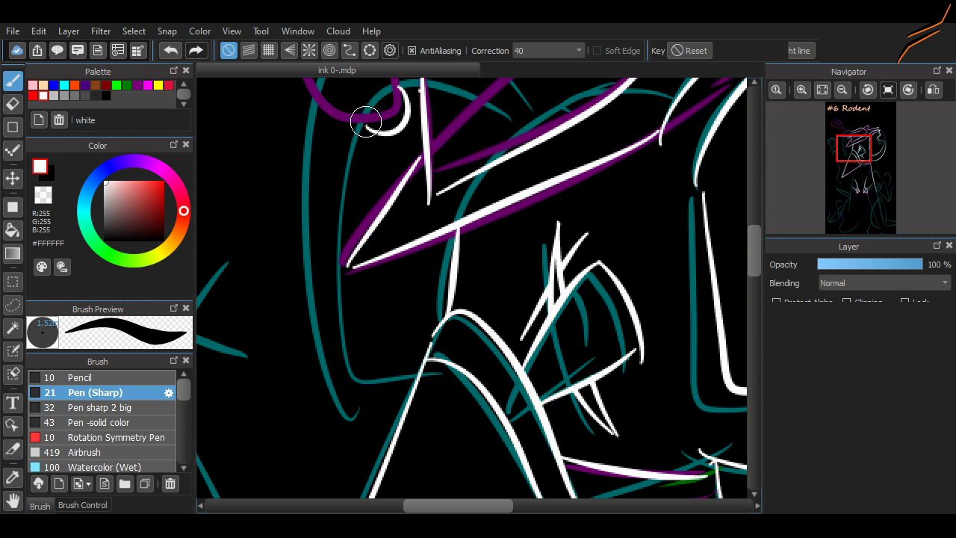
pyautogui.press('e')
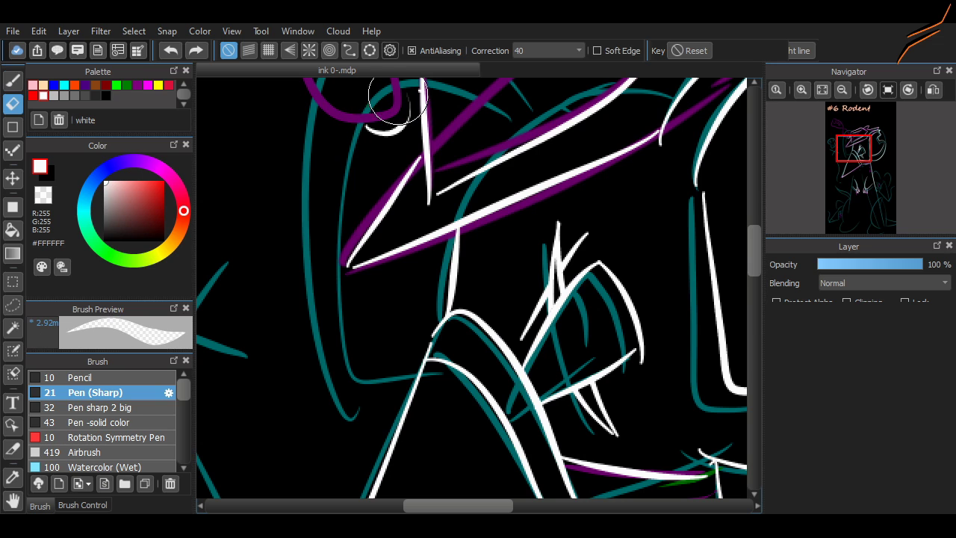
pyautogui.press('b')
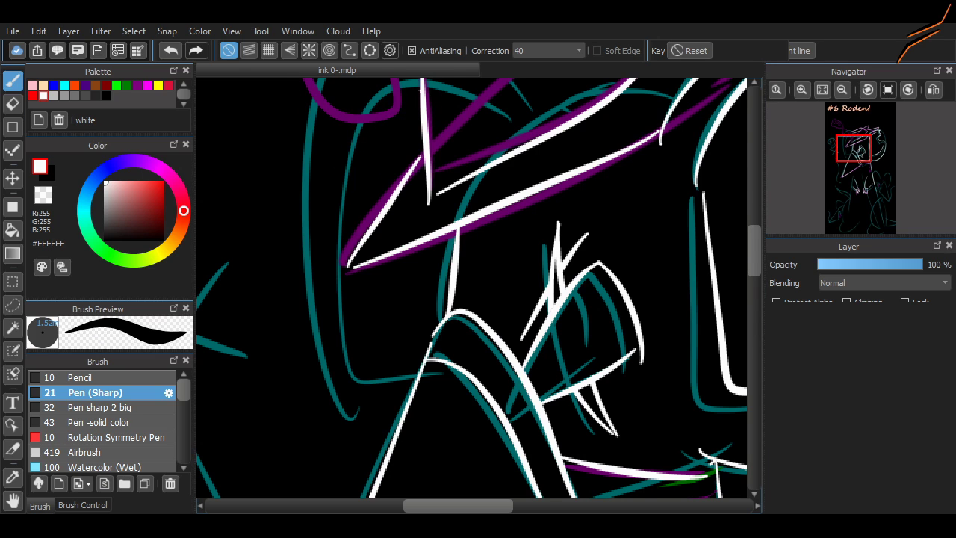
# - Ink the inner contour of the left ear from the cap's side down to the muzzle
pyautogui.scroll(2, 662, 277)
pyautogui.moveTo(423, 153)
pyautogui.mouseDown()
pyautogui.moveTo(357, 210)
pyautogui.moveTo(428, 410)
pyautogui.mouseUp()
pyautogui.hotkey('ctrl', 'z')
pyautogui.moveTo(422, 156)
pyautogui.mouseDown()
pyautogui.moveTo(384, 169)
pyautogui.moveTo(429, 433)
pyautogui.mouseUp()
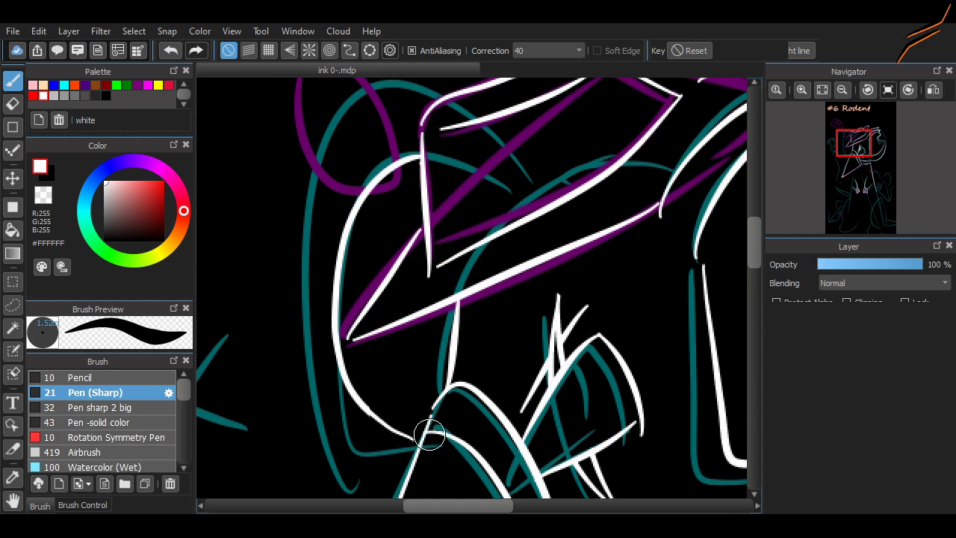
# - Ink the hooked piercing hole on the left ear and the ring's upper arc passing through it
pyautogui.moveTo(369, 197); pyautogui.dragTo(394, 166)
pyautogui.hotkey('ctrl', 'z')
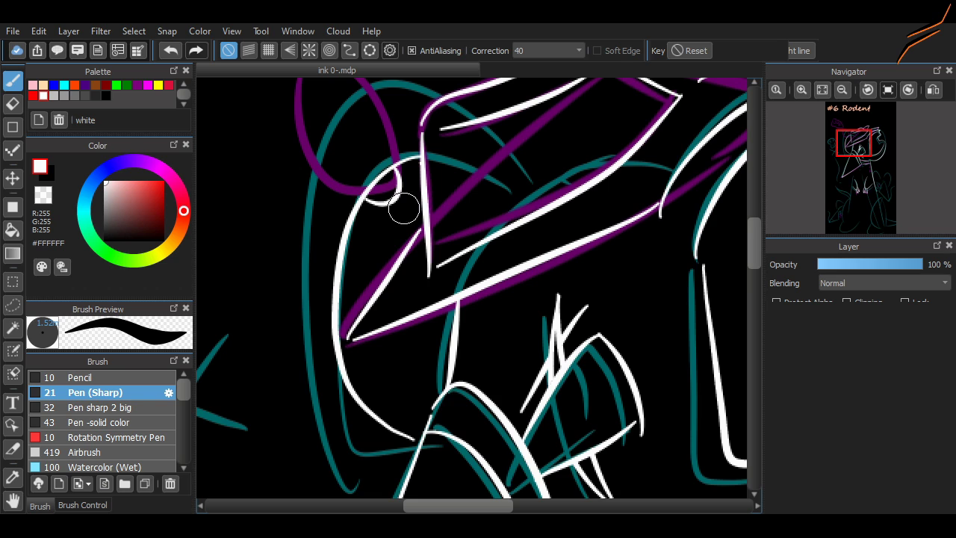
pyautogui.scroll(2, 677, 301)
pyautogui.moveTo(308, 159); pyautogui.dragTo(364, 266)
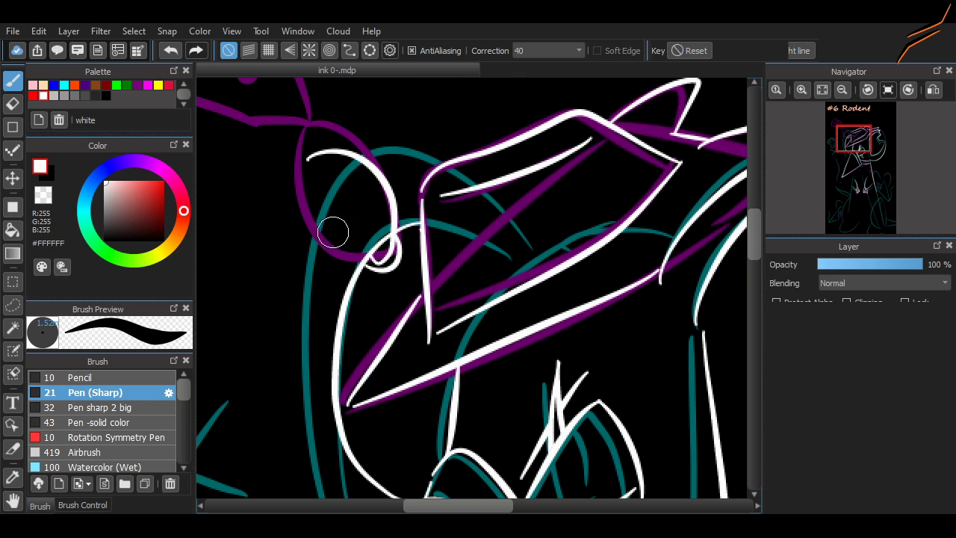
pyautogui.hotkey('ctrl', 'z')
# - Ink the outer contour of the left ear and add the ring's remaining segment at the ear's edge
pyautogui.moveTo(442, 162)
pyautogui.mouseDown()
pyautogui.moveTo(343, 170)
pyautogui.moveTo(310, 254)
pyautogui.moveTo(314, 416)
pyautogui.mouseUp()
pyautogui.hotkey('ctrl', 'z')
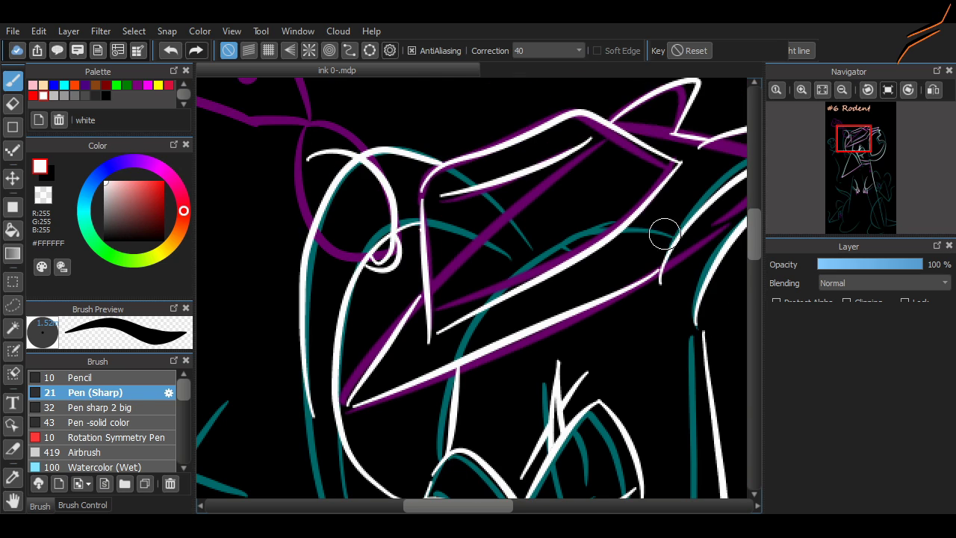
pyautogui.scroll(-4, 580, 232)
pyautogui.hotkey('ctrl', 'z')
pyautogui.moveTo(308, 243)
pyautogui.mouseDown()
pyautogui.moveTo(346, 362)
pyautogui.moveTo(429, 379)
pyautogui.mouseUp()
pyautogui.moveTo(754, 261); pyautogui.dragTo(755, 235)
pyautogui.moveTo(306, 222); pyautogui.dragTo(327, 263)
# - Rotate the canvas to -30 degrees and ink the ear tag with the lettering #006 attached to the ring
pyautogui.hscroll(-5, 683, 219)
pyautogui.scroll(4, 376, 354)
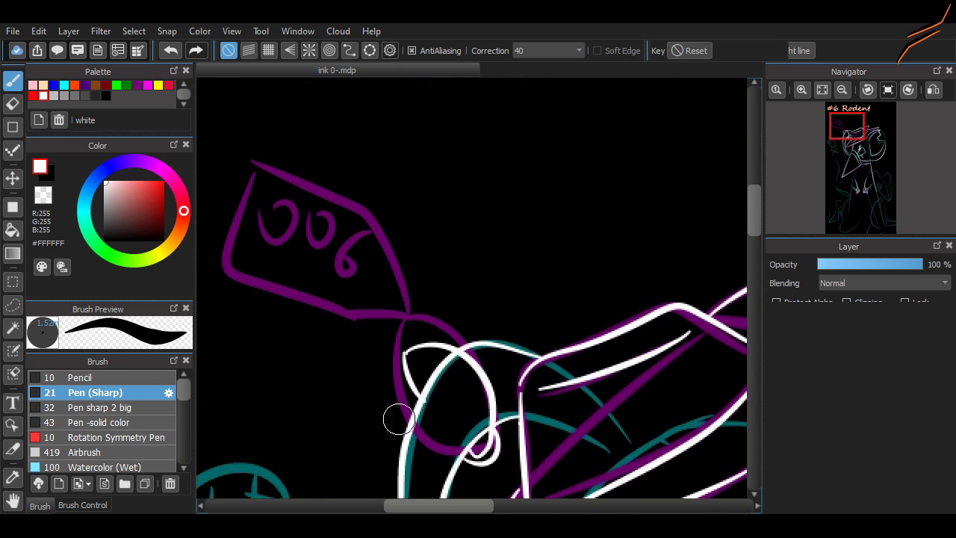
pyautogui.click(869, 89)
pyautogui.moveTo(518, 343)
pyautogui.mouseDown()
pyautogui.moveTo(354, 301)
pyautogui.moveTo(353, 315)
pyautogui.moveTo(514, 351)
pyautogui.mouseUp()
pyautogui.moveTo(373, 322)
pyautogui.mouseDown()
pyautogui.moveTo(410, 342)
pyautogui.moveTo(364, 356)
pyautogui.mouseUp()
pyautogui.moveTo(416, 326); pyautogui.dragTo(418, 323)
pyautogui.hotkey('ctrl', 'z')
pyautogui.moveTo(449, 324)
pyautogui.mouseDown()
pyautogui.moveTo(459, 363)
pyautogui.moveTo(450, 323)
pyautogui.mouseUp()
pyautogui.moveTo(486, 324); pyautogui.dragTo(473, 350)
pyautogui.moveTo(419, 506); pyautogui.dragTo(446, 505)
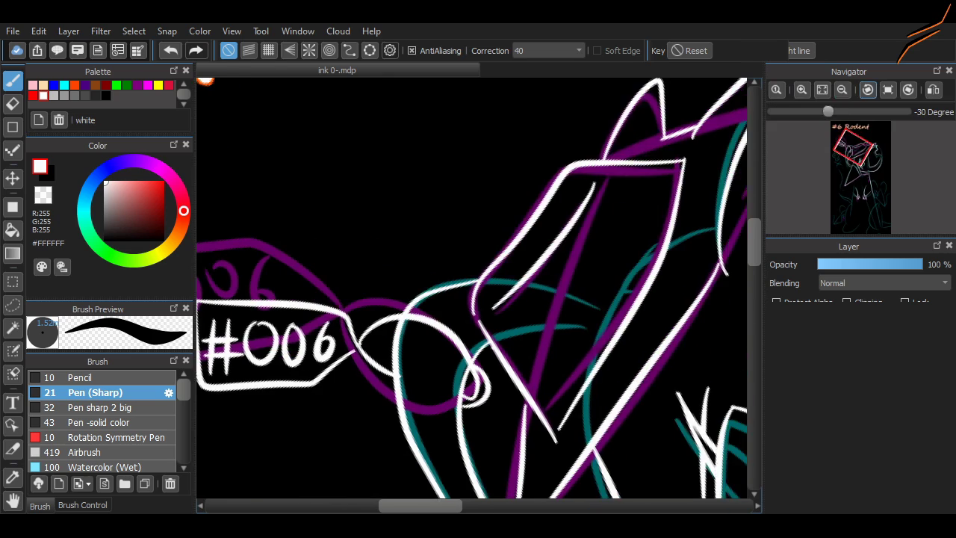
# - Reset the canvas rotation and compare the white line art with the dimmed sketch
pyautogui.click(887, 89)
pyautogui.click(842, 90)
pyautogui.click(843, 90)
pyautogui.moveTo(755, 247); pyautogui.dragTo(754, 292)
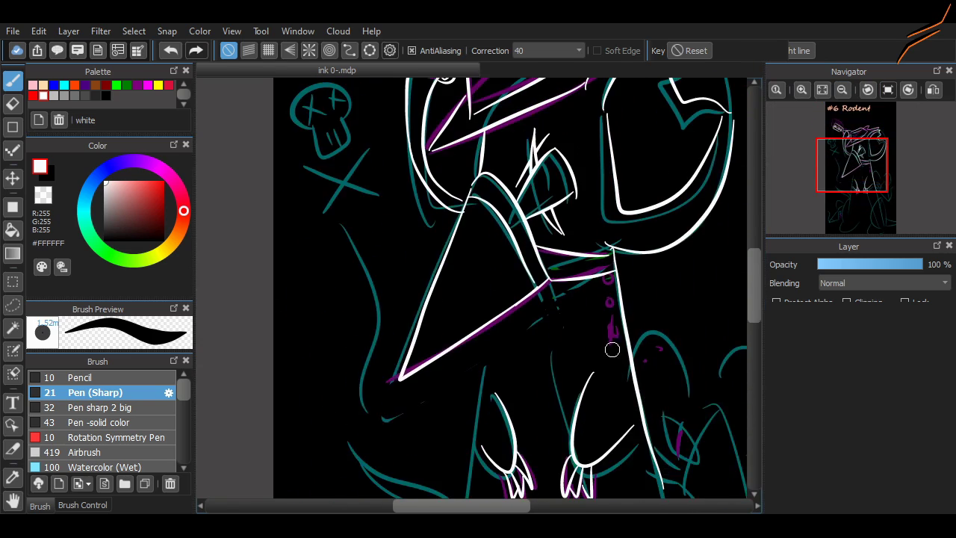
pyautogui.moveTo(384, 370); pyautogui.dragTo(369, 309)
pyautogui.moveTo(448, 506); pyautogui.dragTo(461, 506)
pyautogui.hotkey('ctrl', 'z')
pyautogui.moveTo(755, 285)
pyautogui.mouseDown()
pyautogui.moveTo(755, 274)
pyautogui.moveTo(754, 304)
pyautogui.moveTo(754, 268)
pyautogui.mouseUp()
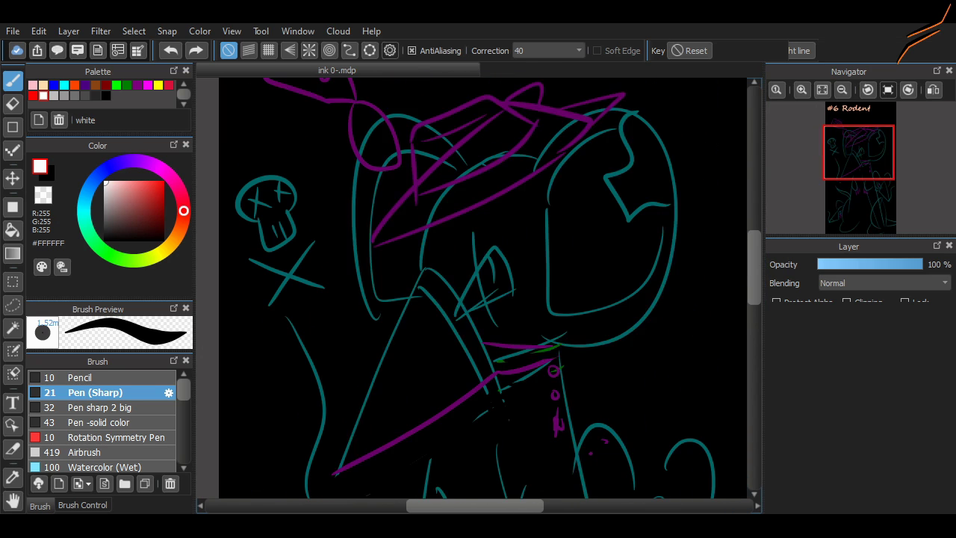
# - Ink the right hind leg's large oval thigh and the rounded foot below it, running to the canvas edge
pyautogui.scroll(-10, 613, 233)
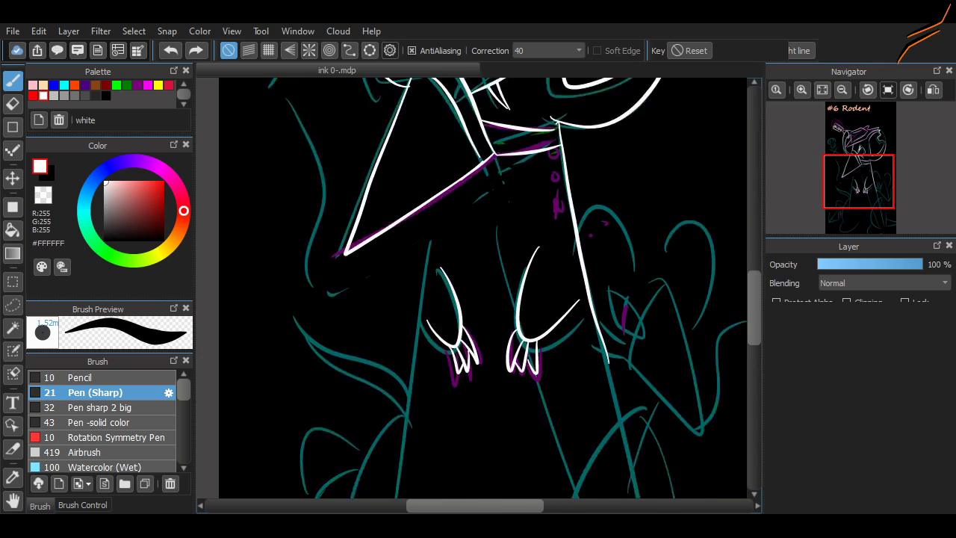
pyautogui.moveTo(634, 192)
pyautogui.mouseDown()
pyautogui.moveTo(653, 225)
pyautogui.moveTo(676, 402)
pyautogui.mouseUp()
pyautogui.moveTo(631, 422)
pyautogui.mouseDown()
pyautogui.moveTo(591, 406)
pyautogui.moveTo(630, 200)
pyautogui.mouseUp()
pyautogui.hotkey('ctrl', 'z')
pyautogui.moveTo(629, 199)
pyautogui.mouseDown()
pyautogui.moveTo(572, 357)
pyautogui.moveTo(637, 407)
pyautogui.mouseUp()
pyautogui.moveTo(585, 388); pyautogui.dragTo(547, 467)
pyautogui.moveTo(674, 400); pyautogui.dragTo(579, 483)
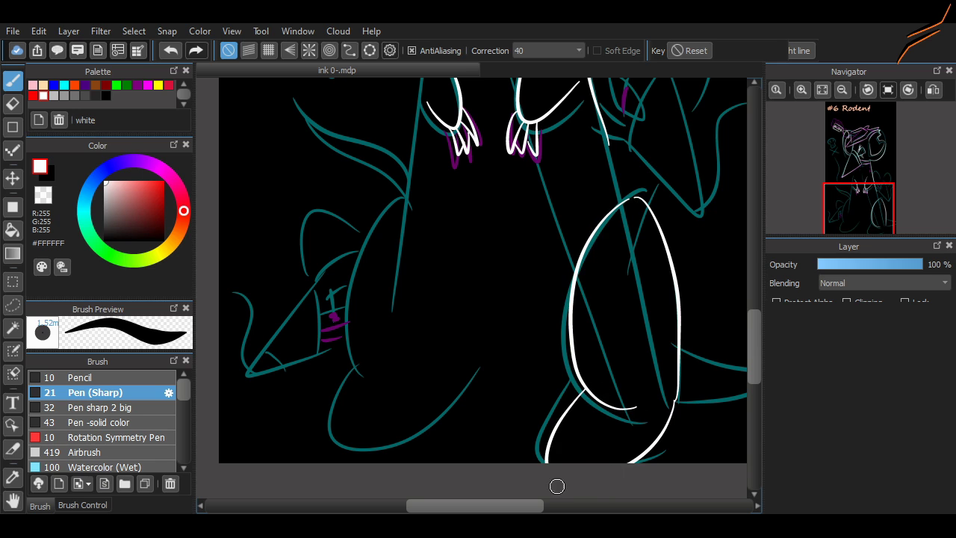
# - Extend the body's left contour in white down past the hip along the dimmed sketch
pyautogui.hotkey('ctrl', 'z')
pyautogui.scroll(5, 466, 224)
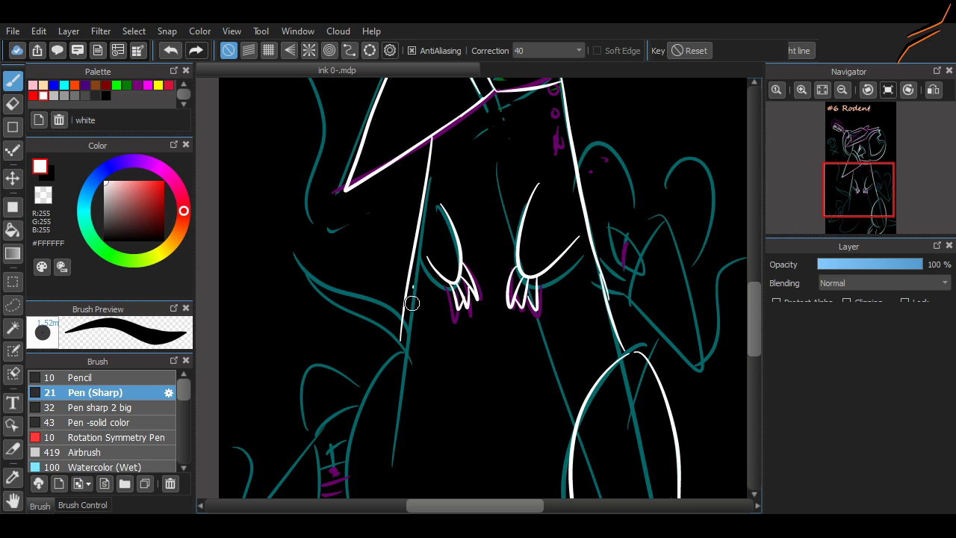
pyautogui.moveTo(417, 260); pyautogui.dragTo(391, 459)
pyautogui.moveTo(755, 319); pyautogui.dragTo(754, 349)
# - Ink the left hind leg's curved thigh and the rounded foot below it
pyautogui.moveTo(450, 181); pyautogui.dragTo(537, 237)
pyautogui.hotkey('ctrl', 'z')
pyautogui.moveTo(402, 192)
pyautogui.mouseDown()
pyautogui.moveTo(406, 354)
pyautogui.moveTo(450, 380)
pyautogui.mouseUp()
pyautogui.hotkey('ctrl', 'z')
pyautogui.moveTo(364, 354); pyautogui.dragTo(450, 380)
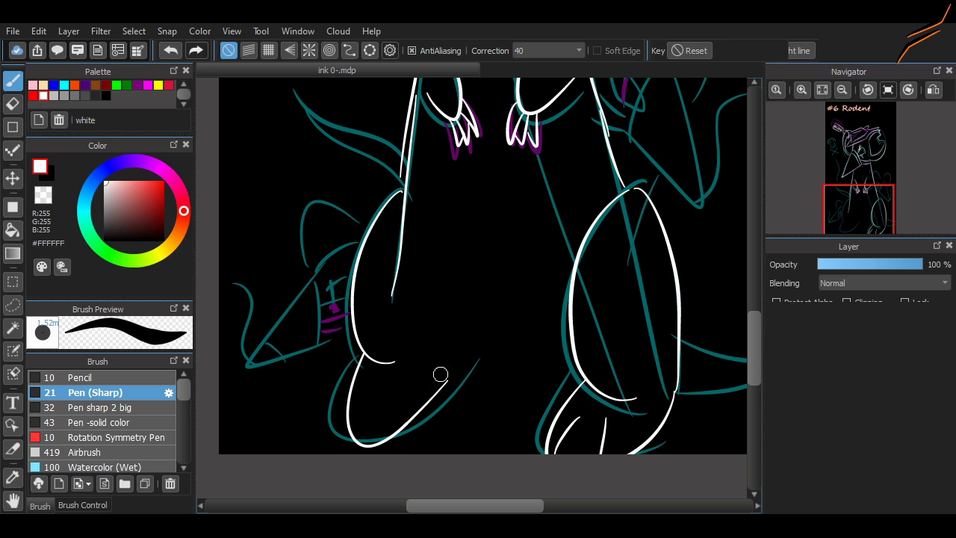
# - Ink the belly's curved bottom line between the two hind legs
pyautogui.hotkey('ctrl', 'z')
pyautogui.moveTo(416, 352); pyautogui.dragTo(560, 352)
pyautogui.hotkey('ctrl', 'z')
pyautogui.hotkey('ctrl', 'z')
pyautogui.moveTo(363, 354); pyautogui.dragTo(463, 382)
pyautogui.hotkey('ctrl', 'z')
pyautogui.hotkey('ctrl', 'z')
pyautogui.moveTo(416, 352); pyautogui.dragTo(565, 350)
# - Rework the left hind foot into a smaller rounded outline that meets the belly line
pyautogui.moveTo(452, 374)
pyautogui.mouseDown()
pyautogui.moveTo(392, 401)
pyautogui.moveTo(362, 359)
pyautogui.mouseUp()
pyautogui.hotkey('ctrl', 'z')
pyautogui.moveTo(447, 357); pyautogui.dragTo(362, 360)
pyautogui.hotkey('ctrl', 'z')
pyautogui.moveTo(445, 360)
pyautogui.mouseDown()
pyautogui.moveTo(322, 428)
pyautogui.moveTo(363, 362)
pyautogui.mouseUp()
pyautogui.hotkey('ctrl', 'z')
pyautogui.hotkey('ctrl', 'z')
pyautogui.hotkey('ctrl', 'z')
pyautogui.moveTo(434, 361)
pyautogui.mouseDown()
pyautogui.moveTo(358, 363)
pyautogui.moveTo(363, 355)
pyautogui.moveTo(450, 358)
pyautogui.mouseUp()
pyautogui.hotkey('ctrl', 'z')
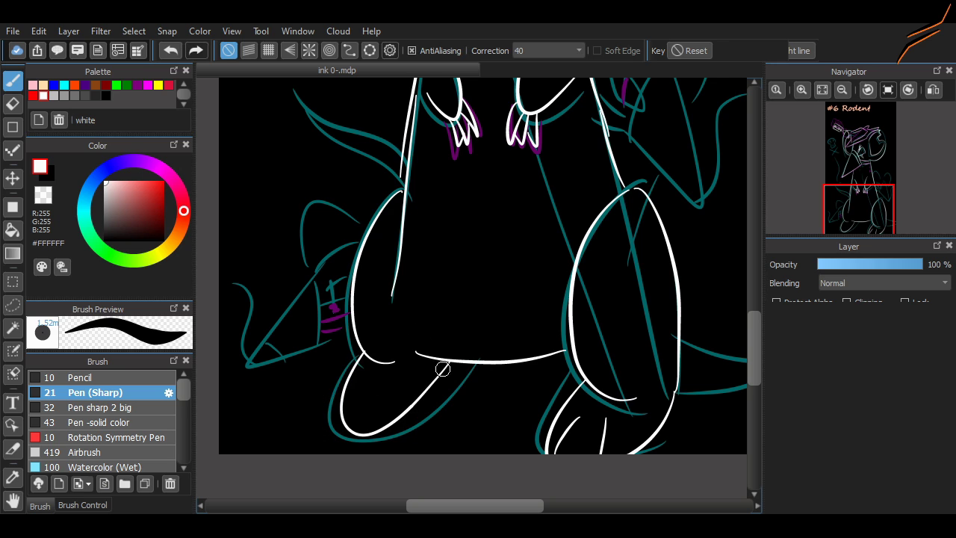
# - Ink the zigzag chest fur below the collar
pyautogui.scroll(5, 542, 219)
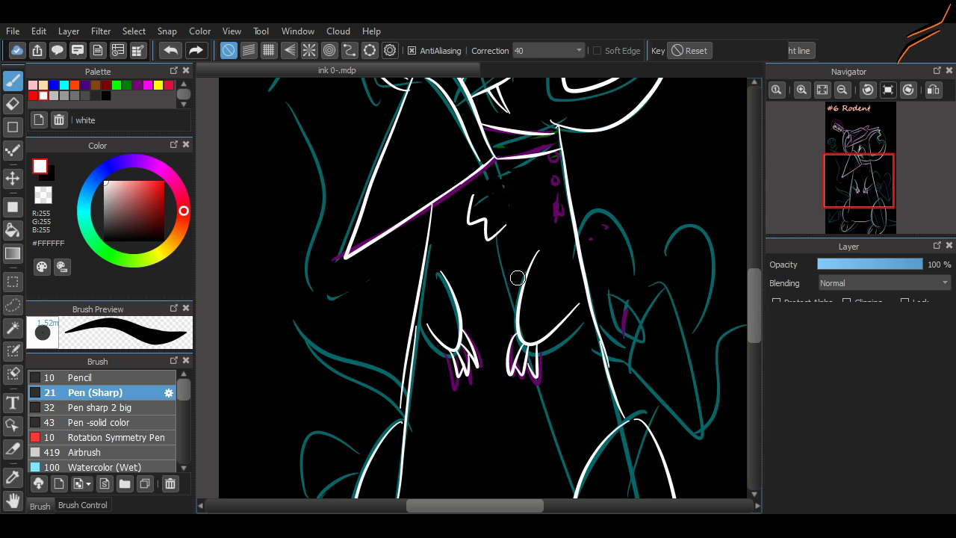
pyautogui.scroll(3, 734, 317)
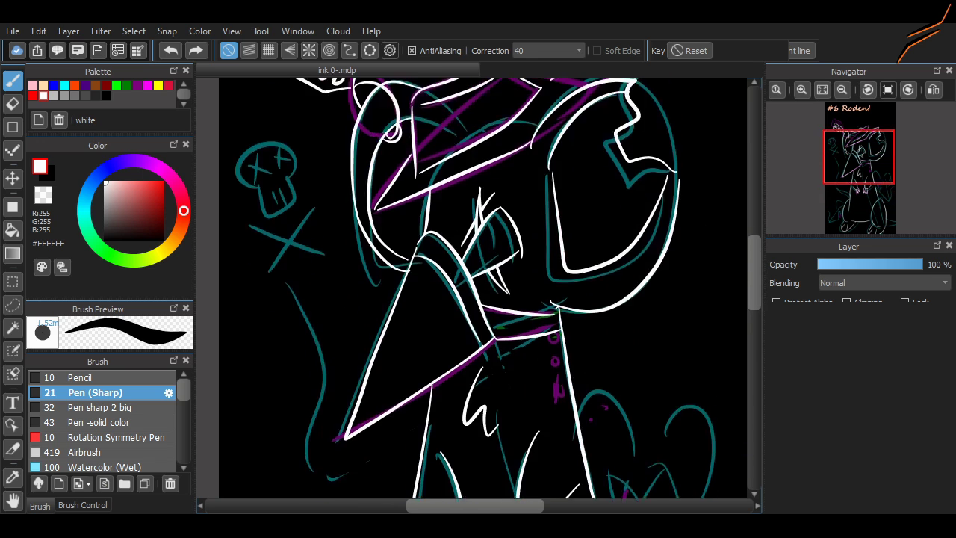
# - Ink the toe lines on the left hind foot and the banded tail running from the right thigh to the canvas edge
pyautogui.scroll(-7, 679, 360)
pyautogui.hscroll(3, 596, 381)
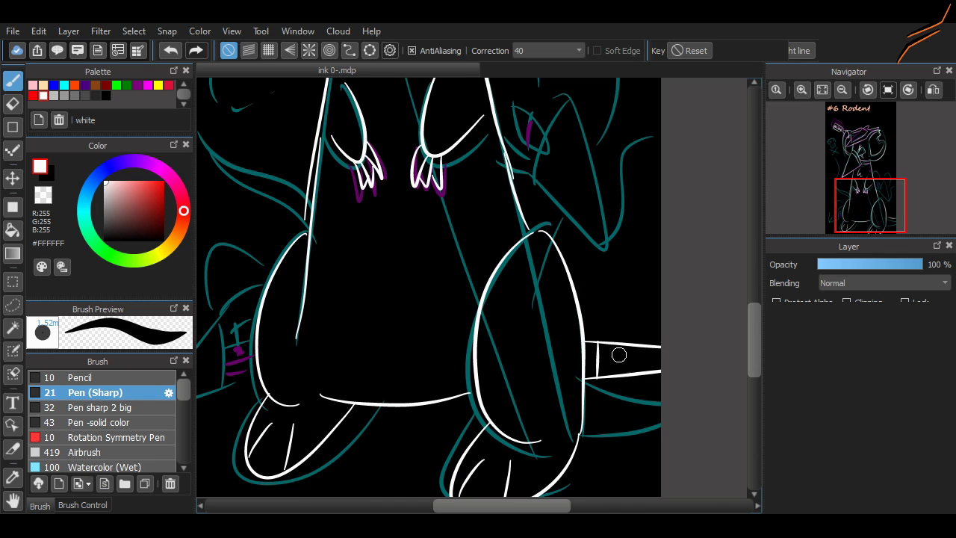
pyautogui.scroll(-3, 641, 320)
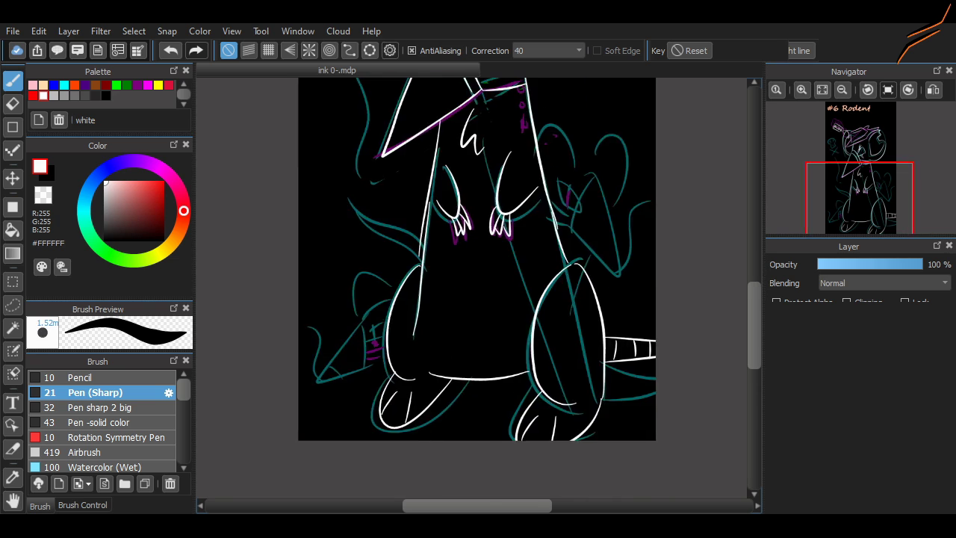
# - Ink the triangular snout and the strap edge of the small rodent head beside the left thigh
pyautogui.scroll(2, 499, 374)
pyautogui.scroll(3, 295, 445)
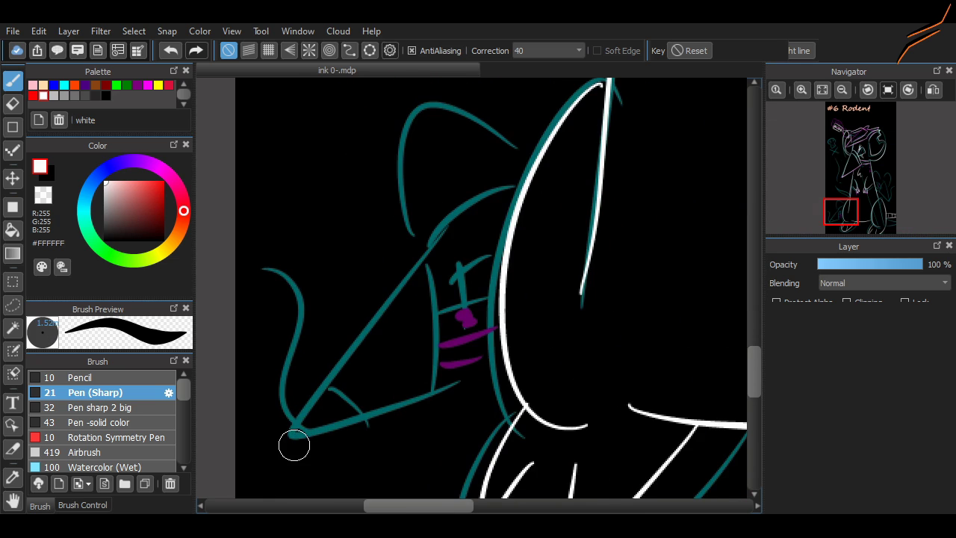
pyautogui.moveTo(852, 182); pyautogui.dragTo(842, 211)
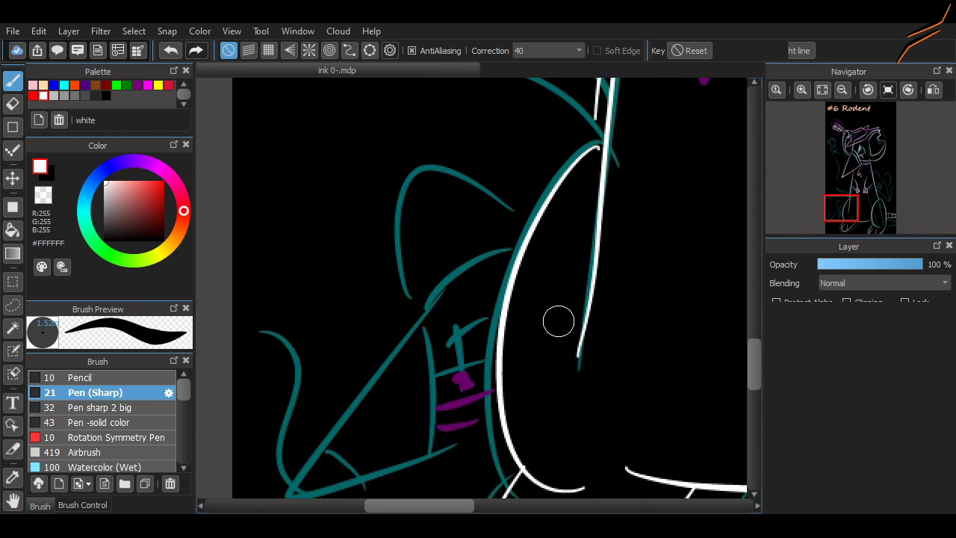
pyautogui.scroll(-1, 454, 301)
pyautogui.moveTo(421, 288); pyautogui.dragTo(442, 414)
pyautogui.moveTo(298, 457); pyautogui.dragTo(505, 396)
pyautogui.moveTo(420, 285); pyautogui.dragTo(327, 422)
pyautogui.hotkey('ctrl', 'z')
pyautogui.moveTo(299, 456)
pyautogui.mouseDown()
pyautogui.moveTo(427, 287)
pyautogui.moveTo(518, 217)
pyautogui.mouseUp()
pyautogui.hotkey('ctrl', 'z')
# - Ink the forehead curve and the face bands of the small head beside the left thigh
pyautogui.moveTo(493, 279); pyautogui.dragTo(431, 310)
pyautogui.moveTo(425, 277)
pyautogui.mouseDown()
pyautogui.moveTo(488, 194)
pyautogui.moveTo(502, 219)
pyautogui.moveTo(434, 259)
pyautogui.moveTo(500, 218)
pyautogui.mouseUp()
pyautogui.hotkey('ctrl', 'z')
pyautogui.hotkey('ctrl', 'z')
pyautogui.hotkey('ctrl', 'z')
# - Ink small round studs along the main character's muzzle strap and collar
pyautogui.moveTo(847, 212); pyautogui.dragTo(864, 171)
pyautogui.moveTo(446, 256); pyautogui.dragTo(449, 258)
pyautogui.moveTo(487, 260); pyautogui.dragTo(493, 262)
pyautogui.moveTo(518, 266); pyautogui.dragTo(540, 260)
pyautogui.hotkey('ctrl', 'z')
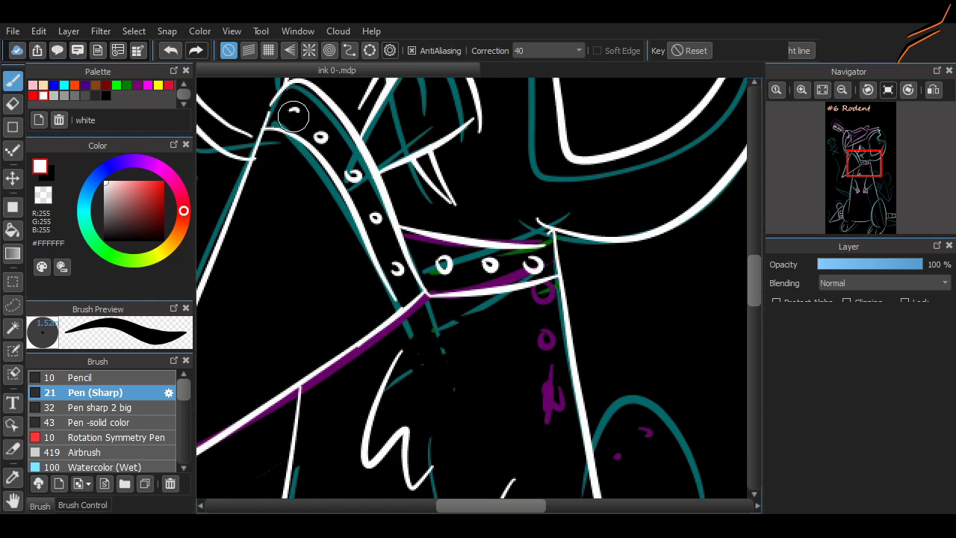
# - Ink the small head on the body's right side with its pointed snout, studded muzzle strap and collar
pyautogui.moveTo(864, 176)
pyautogui.mouseDown()
pyautogui.moveTo(867, 189)
pyautogui.moveTo(879, 190)
pyautogui.mouseUp()
pyautogui.moveTo(543, 154)
pyautogui.mouseDown()
pyautogui.moveTo(470, 304)
pyautogui.moveTo(485, 271)
pyautogui.moveTo(466, 297)
pyautogui.mouseUp()
pyautogui.hotkey('ctrl', 'z')
pyautogui.hotkey('ctrl', 'z')
pyautogui.moveTo(547, 154)
pyautogui.mouseDown()
pyautogui.moveTo(468, 298)
pyautogui.moveTo(558, 215)
pyautogui.moveTo(597, 432)
pyautogui.moveTo(603, 425)
pyautogui.moveTo(497, 339)
pyautogui.moveTo(602, 451)
pyautogui.moveTo(543, 154)
pyautogui.mouseUp()
pyautogui.hotkey('ctrl', 'z')
pyautogui.hotkey('ctrl', 'z')
pyautogui.hotkey('ctrl', 'z')
pyautogui.hotkey('ctrl', 'z')
pyautogui.moveTo(412, 232); pyautogui.dragTo(469, 269)
pyautogui.moveTo(547, 173); pyautogui.dragTo(482, 315)
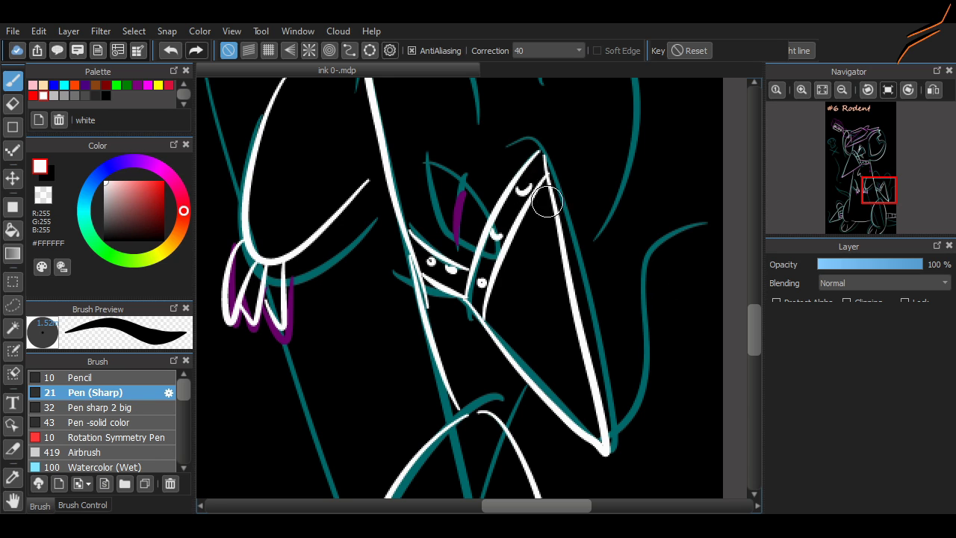
# - Complete the small head beside the left thigh with its ear, studs and the strap's second edge
pyautogui.moveTo(856, 210); pyautogui.dragTo(841, 213)
pyautogui.moveTo(420, 275); pyautogui.dragTo(439, 384)
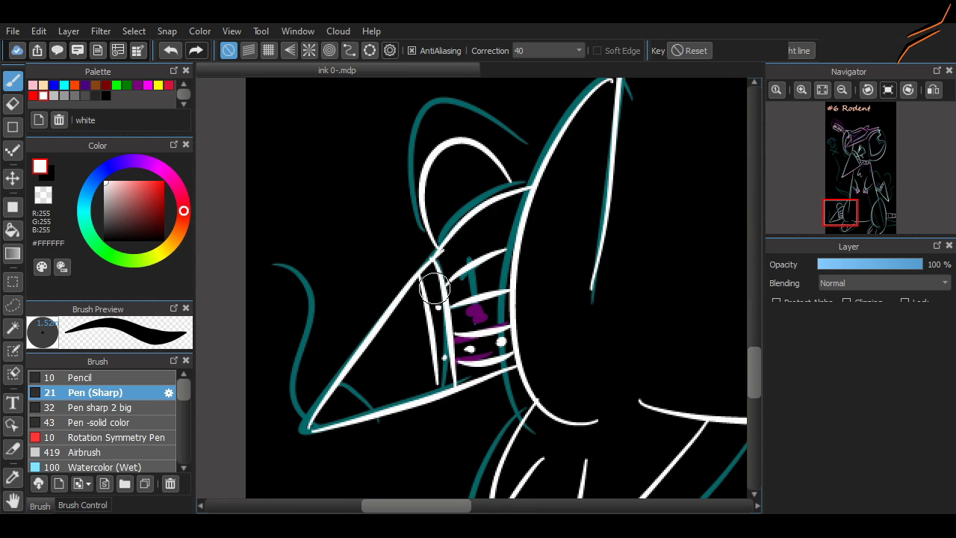
# - Ink the near ear of the small head on the body's right side
pyautogui.moveTo(859, 203)
pyautogui.mouseDown()
pyautogui.moveTo(878, 197)
pyautogui.moveTo(876, 187)
pyautogui.mouseUp()
pyautogui.moveTo(500, 263); pyautogui.dragTo(447, 171)
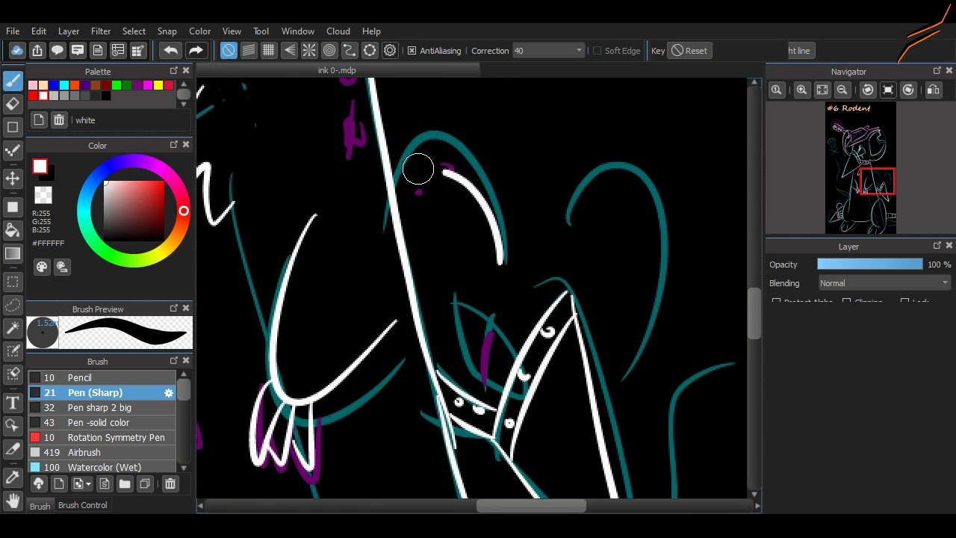
pyautogui.hotkey('ctrl', 'z')
pyautogui.moveTo(393, 183); pyautogui.dragTo(496, 258)
pyautogui.moveTo(397, 202)
pyautogui.mouseDown()
pyautogui.moveTo(477, 251)
pyautogui.moveTo(573, 242)
pyautogui.mouseUp()
pyautogui.hotkey('ctrl', 'z')
# - Ink the top of the right small head and its rounded far ear
pyautogui.moveTo(499, 224); pyautogui.dragTo(586, 264)
pyautogui.moveTo(564, 239)
pyautogui.mouseDown()
pyautogui.moveTo(663, 193)
pyautogui.moveTo(609, 351)
pyautogui.moveTo(624, 373)
pyautogui.mouseUp()
pyautogui.hotkey('ctrl', 'z')
pyautogui.hotkey('ctrl', 'z')
pyautogui.moveTo(572, 233)
pyautogui.mouseDown()
pyautogui.moveTo(662, 233)
pyautogui.moveTo(592, 380)
pyautogui.mouseUp()
pyautogui.hotkey('ctrl', 'z')
pyautogui.hotkey('ctrl', 'z')
pyautogui.moveTo(574, 299)
pyautogui.mouseDown()
pyautogui.moveTo(502, 234)
pyautogui.moveTo(508, 215)
pyautogui.mouseUp()
pyautogui.hotkey('ctrl', 'z')
pyautogui.hotkey('ctrl', 'z')
pyautogui.hotkey('ctrl', 'z')
pyautogui.hotkey('ctrl', 'z')
pyautogui.moveTo(559, 239)
pyautogui.mouseDown()
pyautogui.moveTo(581, 345)
pyautogui.moveTo(587, 334)
pyautogui.mouseUp()
pyautogui.hotkey('ctrl', 'z')
# - Ink the eye outline of the small head on the body's right side
pyautogui.moveTo(755, 311); pyautogui.dragTo(754, 326)
pyautogui.moveTo(505, 243); pyautogui.dragTo(461, 154)
pyautogui.moveTo(454, 152); pyautogui.dragTo(521, 206)
# - Switch the colour to red #FF0000 and paint a curved slit pupil in the main character's eye
pyautogui.moveTo(755, 326); pyautogui.dragTo(755, 278)
pyautogui.moveTo(874, 174); pyautogui.dragTo(857, 165)
pyautogui.scroll(-5, 698, 297)
pyautogui.click(823, 90)
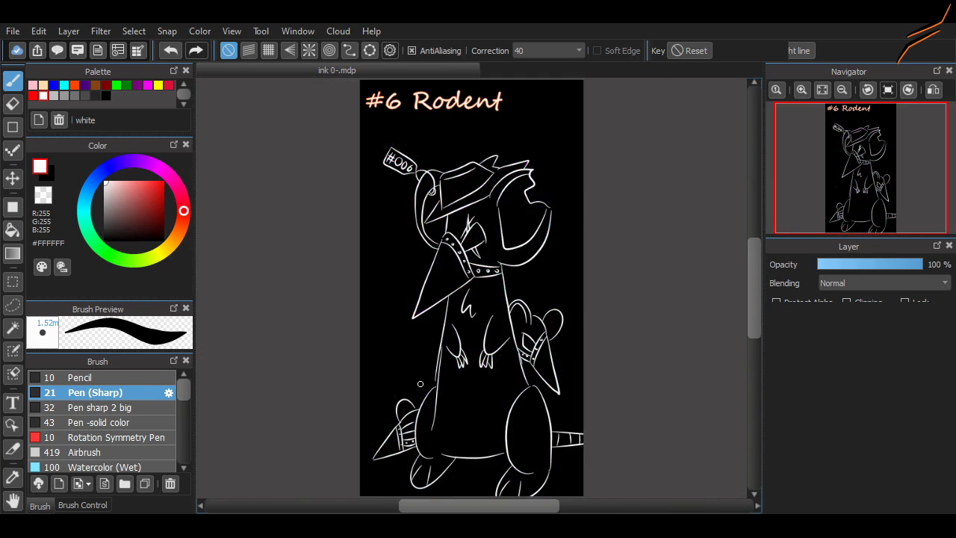
pyautogui.scroll(4, 424, 381)
pyautogui.scroll(7, 493, 288)
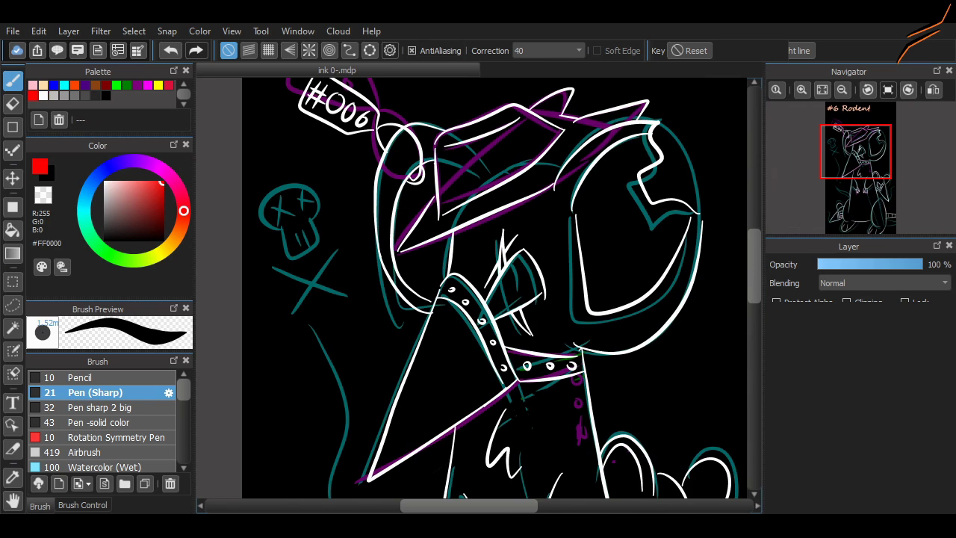
pyautogui.scroll(3, 423, 263)
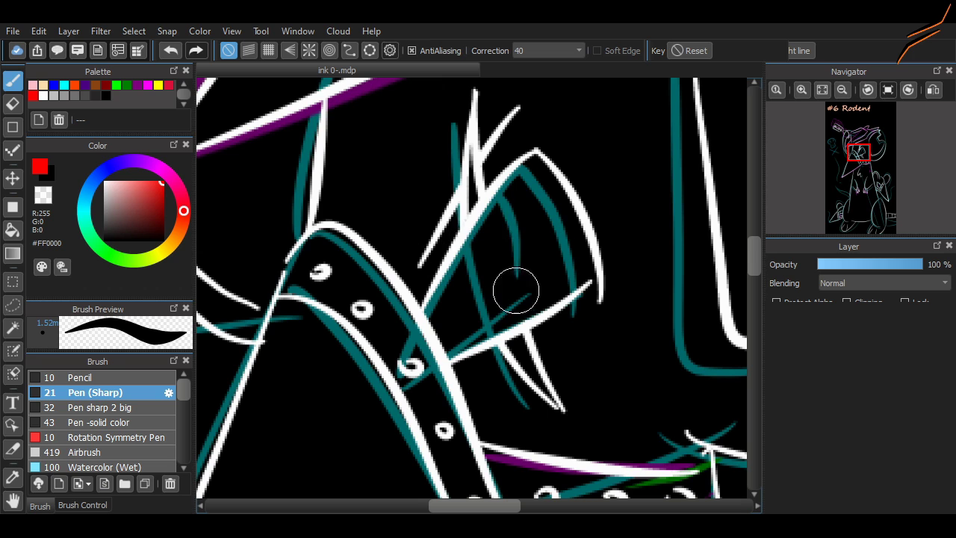
pyautogui.moveTo(506, 260); pyautogui.dragTo(511, 298)
pyautogui.hotkey('ctrl', 'z')
pyautogui.moveTo(479, 206); pyautogui.dragTo(506, 300)
pyautogui.hotkey('ctrl', 'z')
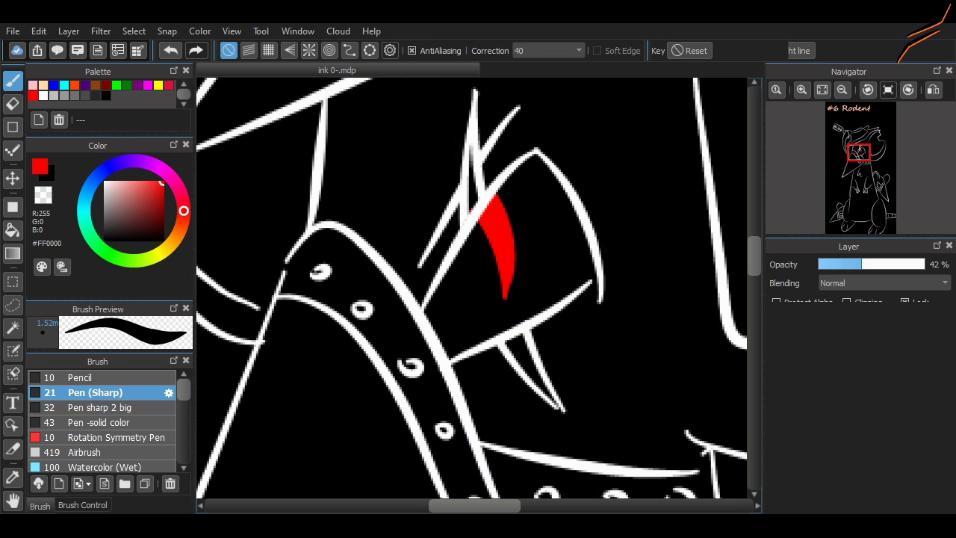
pyautogui.press('e')
pyautogui.press('b')
# - Paint a red pupil in the eye of the small head on the body's right side
pyautogui.moveTo(860, 164); pyautogui.dragTo(877, 195)
pyautogui.moveTo(492, 124)
pyautogui.mouseDown()
pyautogui.moveTo(480, 187)
pyautogui.moveTo(464, 176)
pyautogui.moveTo(490, 139)
pyautogui.moveTo(465, 176)
pyautogui.mouseUp()
pyautogui.hotkey('ctrl', 'z')
pyautogui.hotkey('ctrl', 'z')
# - Dab two red dots on the right small head's far ear and two on the neck below the main collar
pyautogui.moveTo(754, 329)
pyautogui.mouseDown()
pyautogui.moveTo(754, 291)
pyautogui.moveTo(753, 309)
pyautogui.mouseUp()
pyautogui.click(657, 151)
pyautogui.click(688, 168)
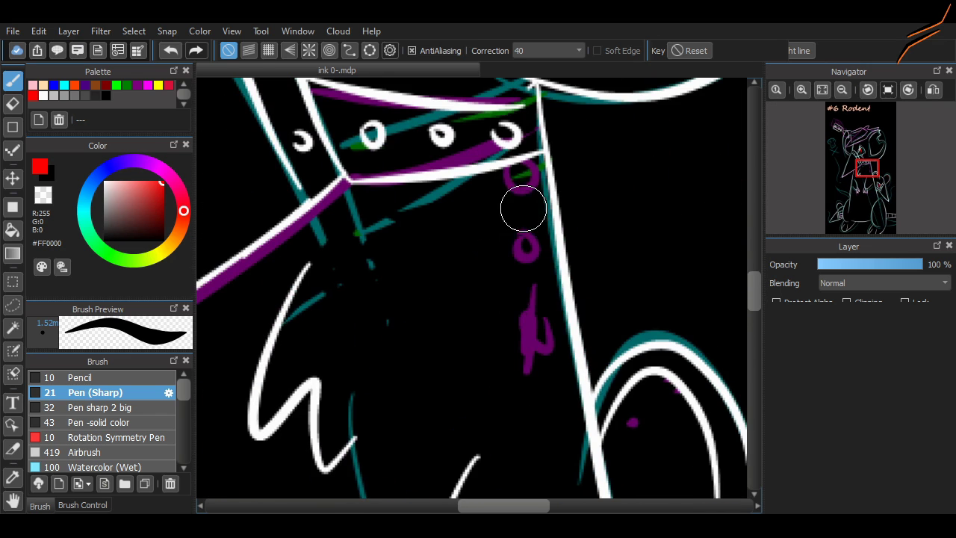
pyautogui.click(521, 199)
pyautogui.click(530, 250)
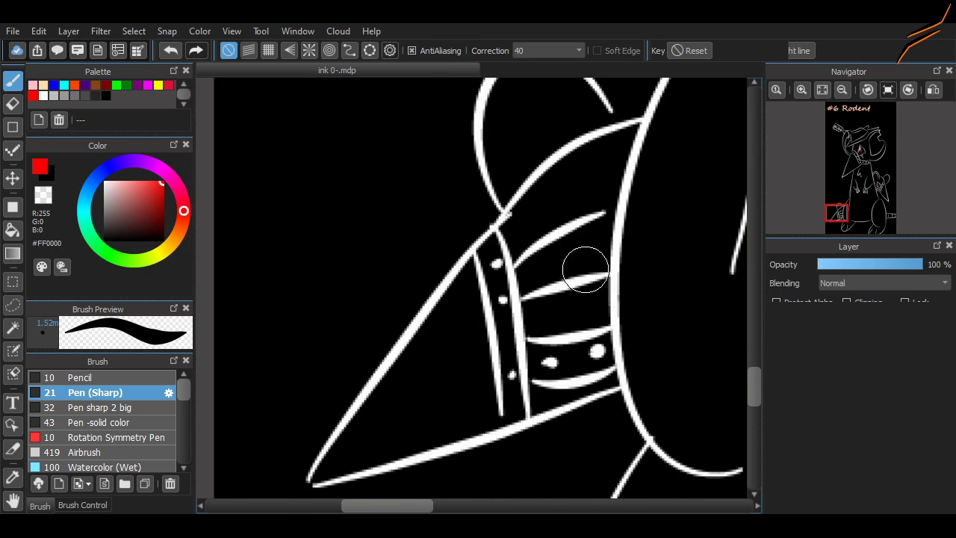
# - Paint a small red pupil in the eye of the head beside the left thigh
pyautogui.moveTo(570, 237); pyautogui.dragTo(558, 263)
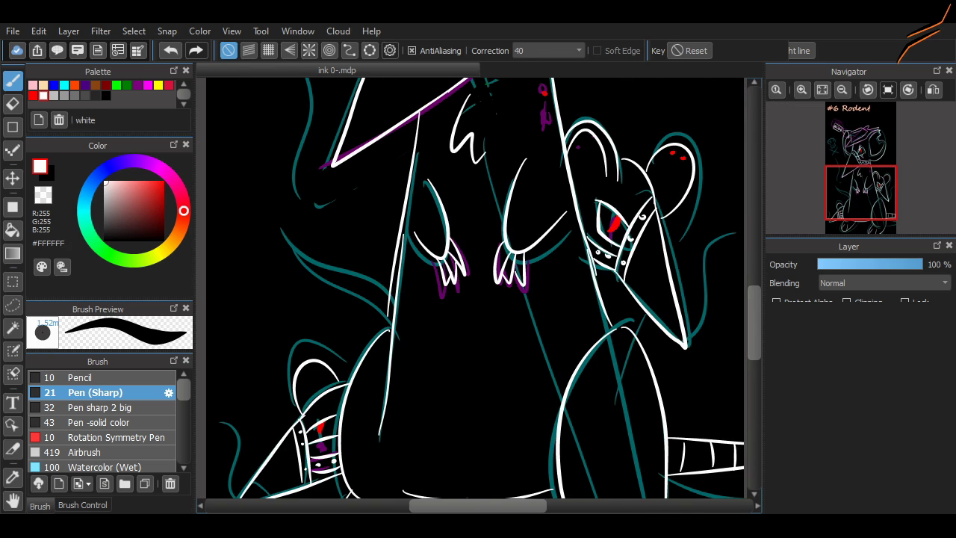
# - Switch back to white and ink a curved, banded tail-like shape on the body's left side above the thigh
pyautogui.hotkey('ctrl', 'z')
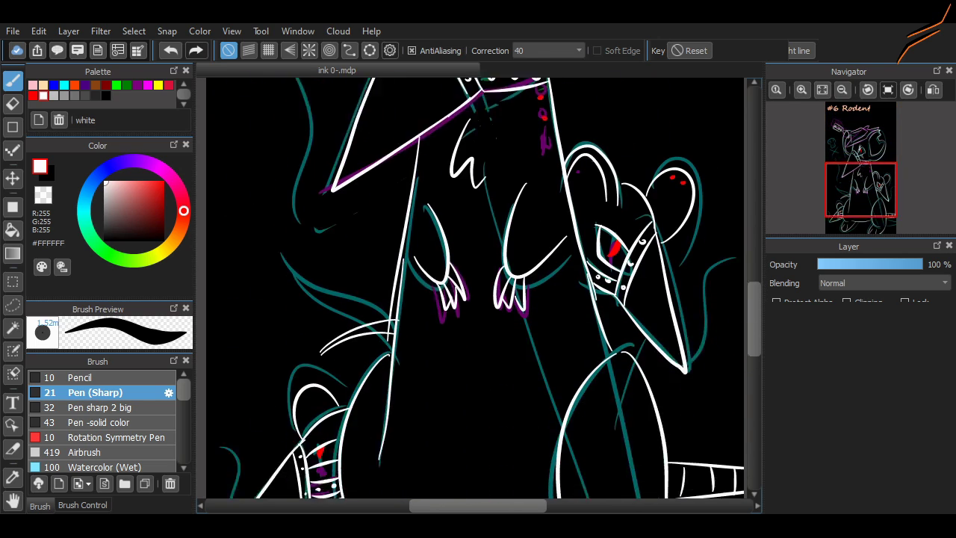
pyautogui.scroll(-3, 387, 249)
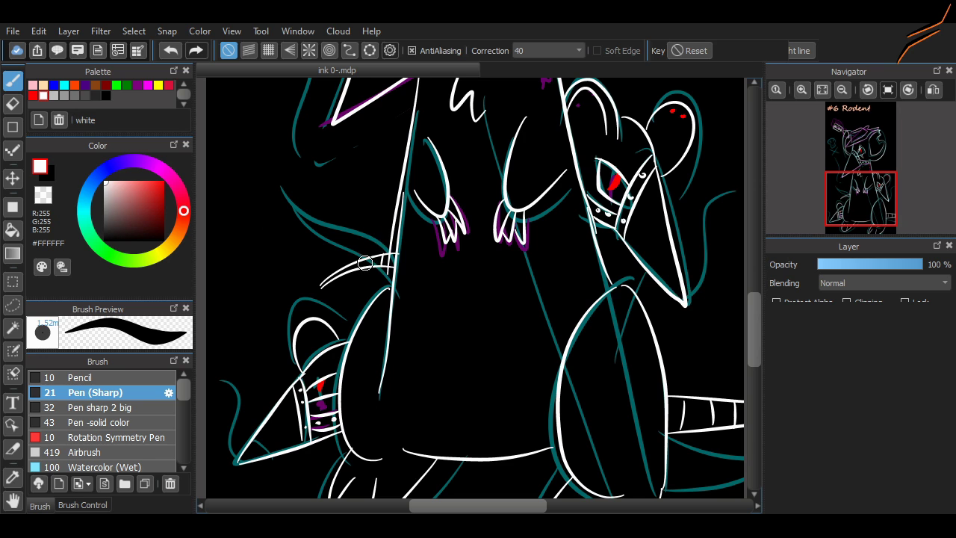
# - Switch to red and add short vertical drip strokes below the main snout's tip
pyautogui.moveTo(755, 300); pyautogui.dragTo(755, 242)
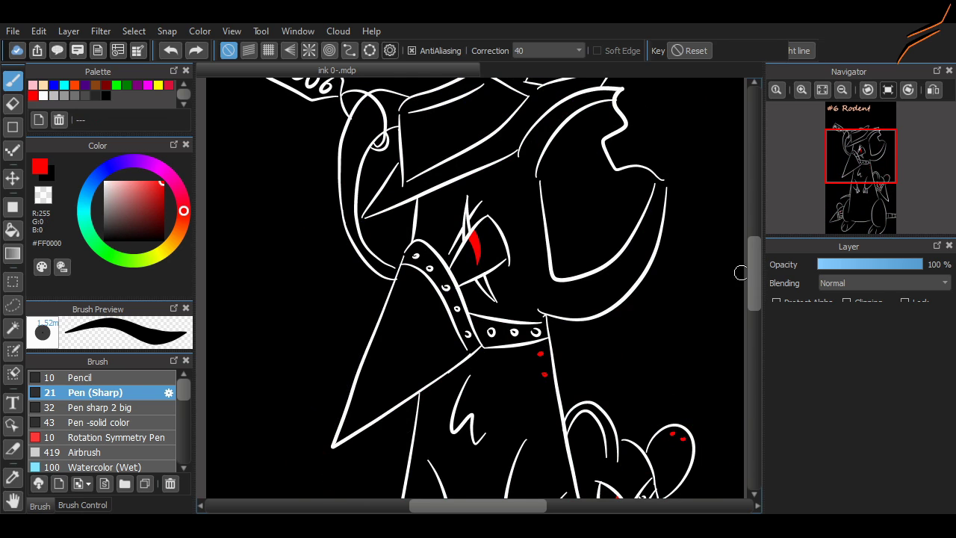
pyautogui.scroll(-7, 741, 271)
pyautogui.scroll(-9, 670, 439)
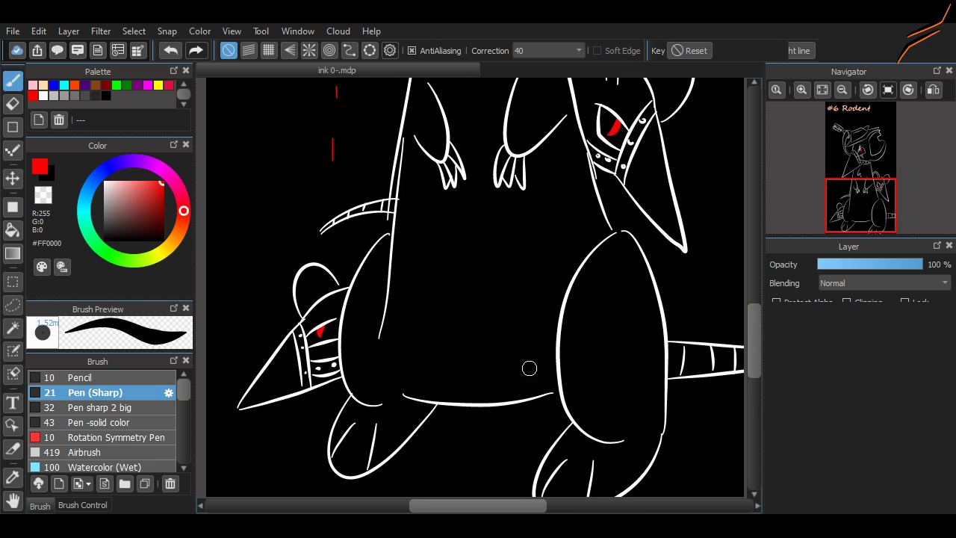
pyautogui.scroll(18, 685, 286)
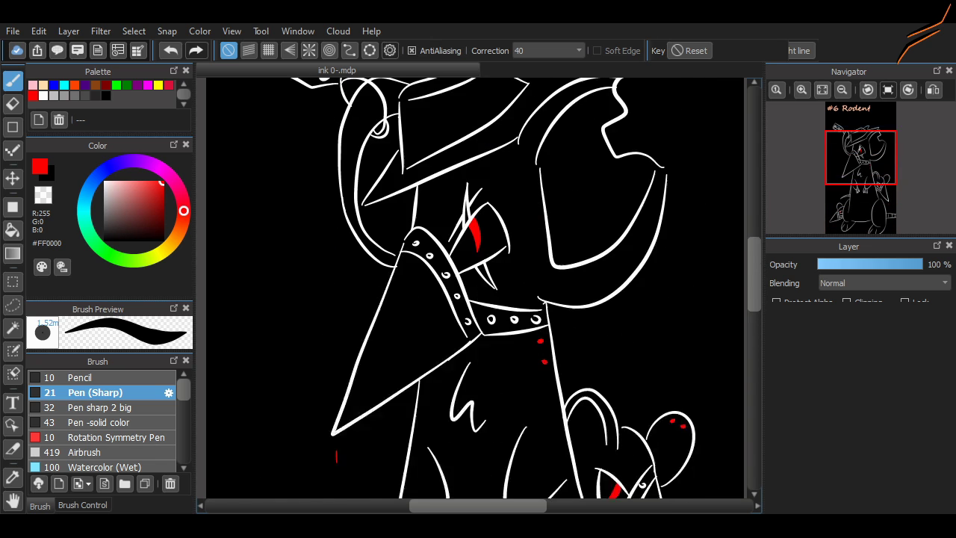
pyautogui.hotkey('ctrl', 'z')
# - Ink long wavy red lines rising from the main snout's tip towards the ear tag with the Pen (Sharp) brush
pyautogui.moveTo(280, 350); pyautogui.dragTo(316, 470)
pyautogui.hotkey('ctrl', 'z')
pyautogui.click(100, 408)
pyautogui.click(96, 393)
pyautogui.click(83, 506)
pyautogui.click(41, 506)
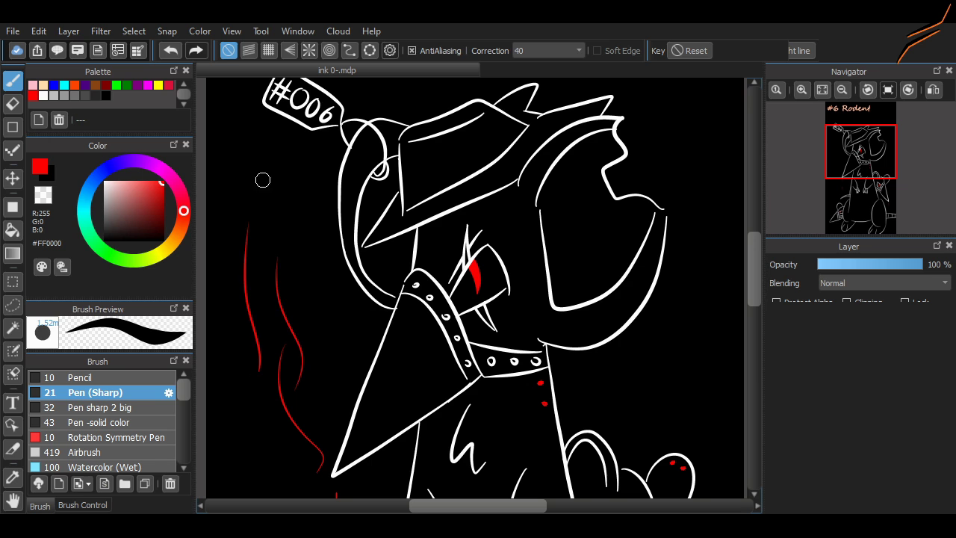
pyautogui.scroll(10, 367, 433)
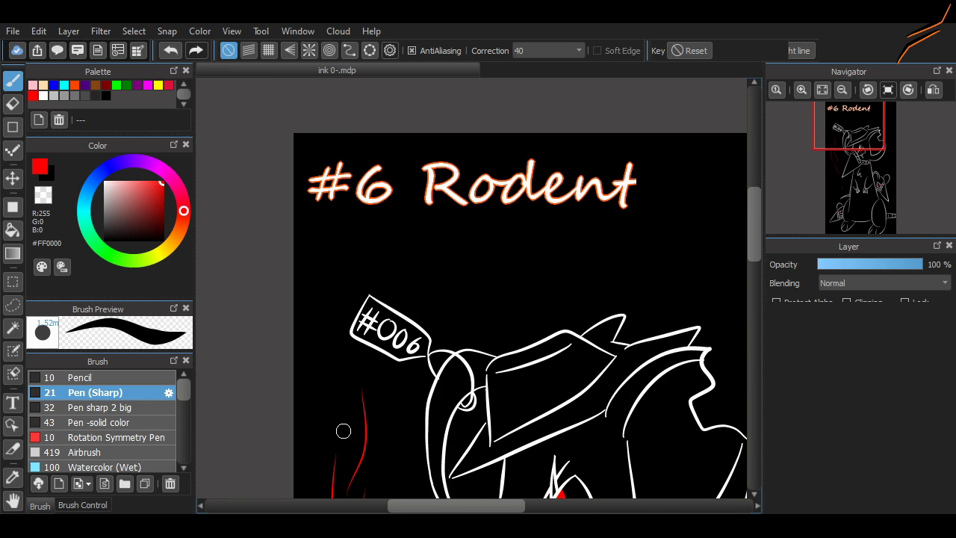
# - Ink a red X above the wavy lines, beside the #006 tag
pyautogui.scroll(2, 638, 234)
pyautogui.moveTo(418, 197); pyautogui.dragTo(526, 380)
pyautogui.moveTo(358, 264); pyautogui.dragTo(423, 298)
pyautogui.hotkey('ctrl', 'z')
pyautogui.moveTo(369, 323)
pyautogui.mouseDown()
pyautogui.moveTo(410, 263)
pyautogui.moveTo(420, 292)
pyautogui.mouseUp()
pyautogui.hotkey('ctrl', 'z')
pyautogui.moveTo(366, 307); pyautogui.dragTo(410, 251)
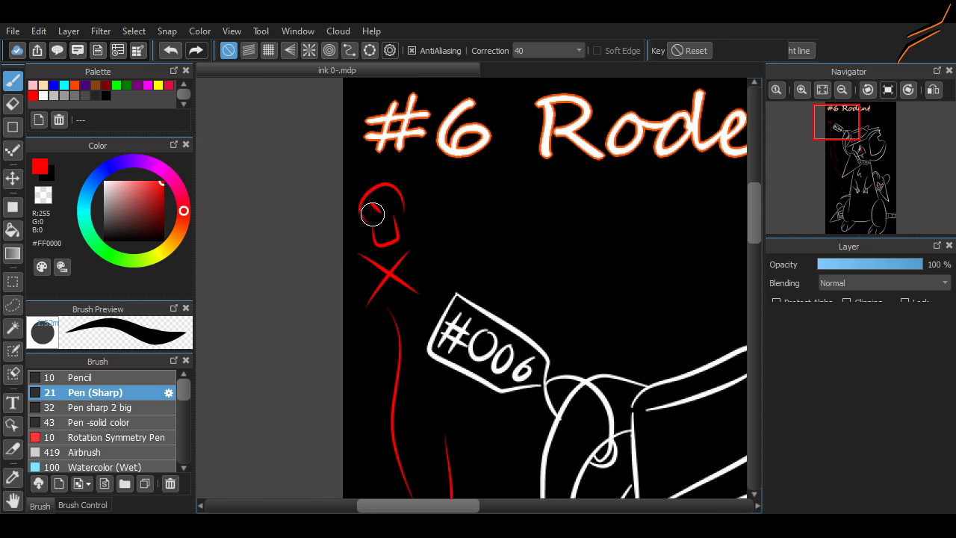
# - Redraw the red skull above the X with crossed eyes and a toothed jaw
pyautogui.scroll(1, 408, 250)
pyautogui.hotkey('ctrl', 'z')
pyautogui.hotkey('ctrl', 'z')
pyautogui.hotkey('ctrl', 'z')
pyautogui.hotkey('ctrl', 'z')
pyautogui.hotkey('ctrl', 'z')
pyautogui.hotkey('ctrl', 'z')
pyautogui.moveTo(343, 196)
pyautogui.mouseDown()
pyautogui.moveTo(352, 229)
pyautogui.moveTo(376, 182)
pyautogui.mouseUp()
pyautogui.moveTo(341, 206); pyautogui.dragTo(394, 172)
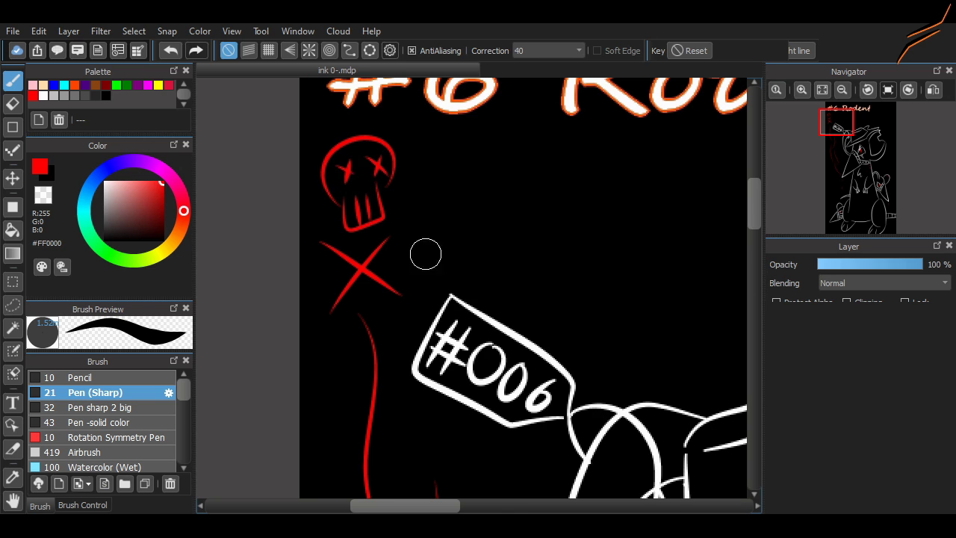
# - Ink wavy red lines rising from both small heads' snout tips and a short drip below the right one
pyautogui.click(843, 89)
pyautogui.moveTo(755, 228); pyautogui.dragTo(755, 341)
pyautogui.moveTo(407, 397); pyautogui.dragTo(420, 284)
pyautogui.moveTo(433, 506); pyautogui.dragTo(495, 506)
pyautogui.scroll(2, 648, 258)
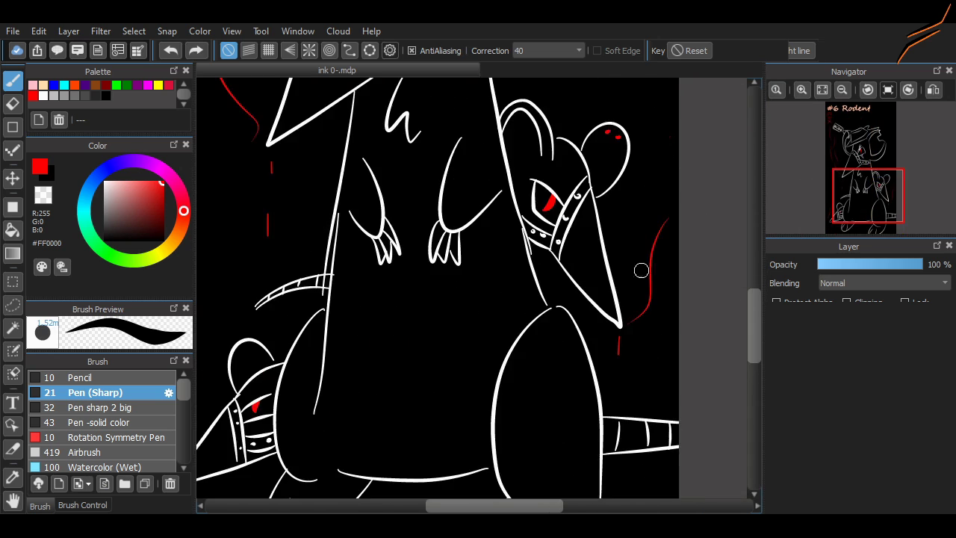
pyautogui.hscroll(-4, 315, 314)
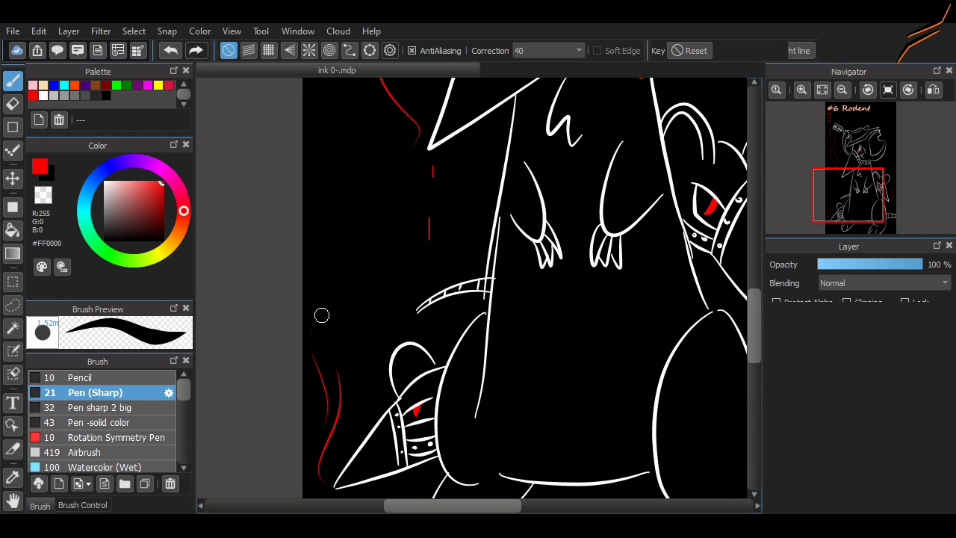
# - Add short red wound strokes along the torn notch of the main character's right ear and clean up their edges
pyautogui.scroll(5, 416, 347)
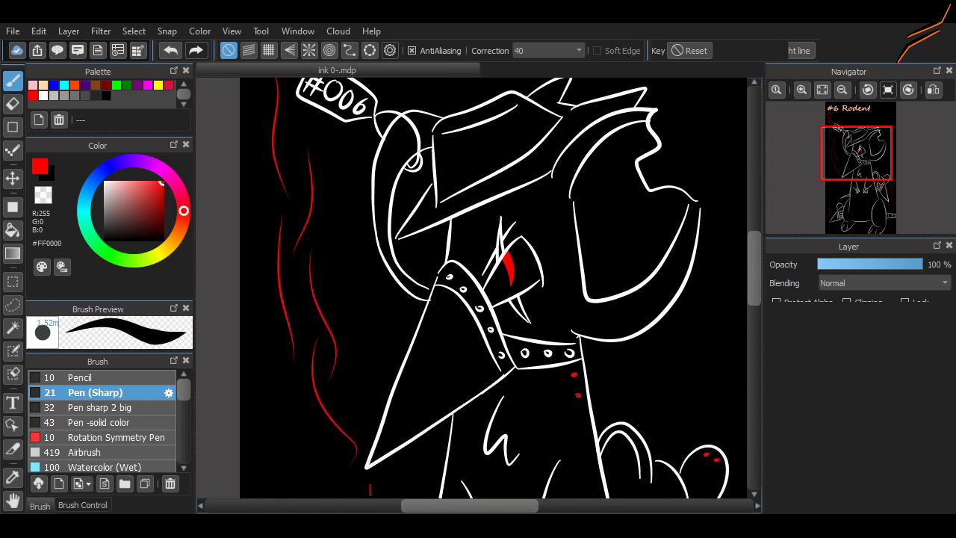
pyautogui.scroll(-2, 472, 288)
pyautogui.scroll(1, 467, 287)
pyautogui.scroll(4, 471, 287)
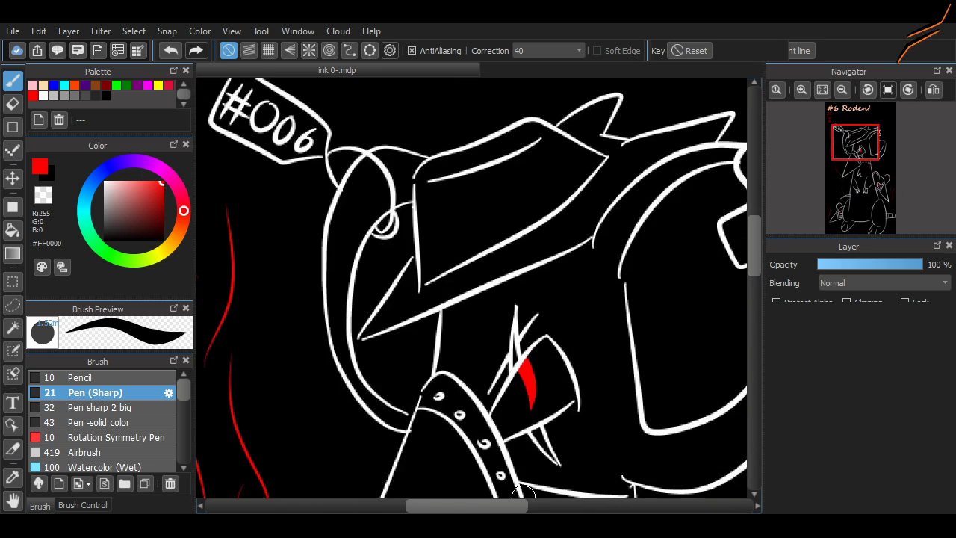
pyautogui.hscroll(5, 503, 262)
pyautogui.moveTo(500, 256); pyautogui.dragTo(512, 302)
pyautogui.press('e')
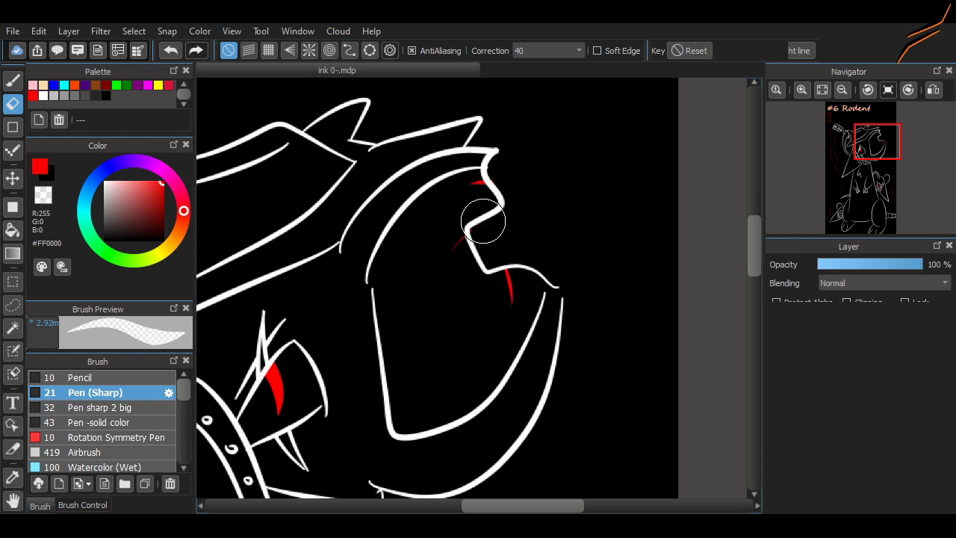
pyautogui.click(13, 80)
# - Add a second wavy red line beside the right small head and, in white, a neck line below its strap
pyautogui.click(842, 90)
pyautogui.click(842, 90)
pyautogui.click(861, 155)
pyautogui.click(803, 89)
pyautogui.moveTo(862, 169); pyautogui.dragTo(866, 204)
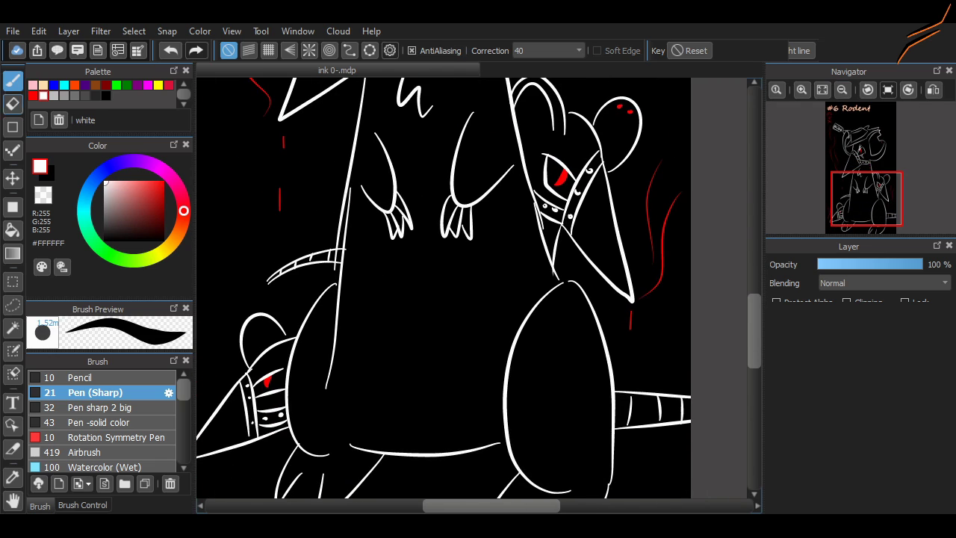
# - Erase the overlapping ink on the main character's left body outline where it meets the small striped tail
pyautogui.press('e')
pyautogui.press('b')
pyautogui.scroll(5, 474, 287)
pyautogui.scroll(-6, 474, 288)
pyautogui.scroll(8, 474, 287)
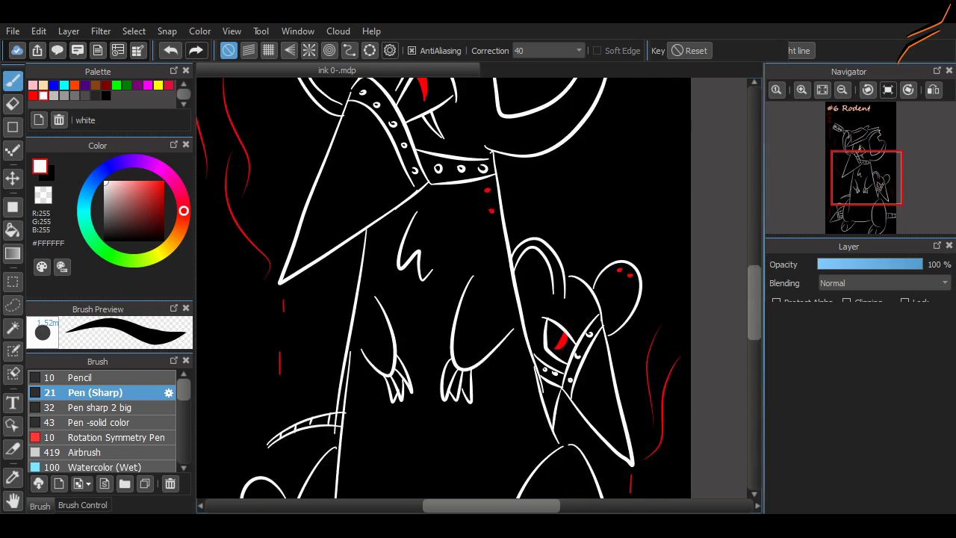
pyautogui.scroll(5, 335, 233)
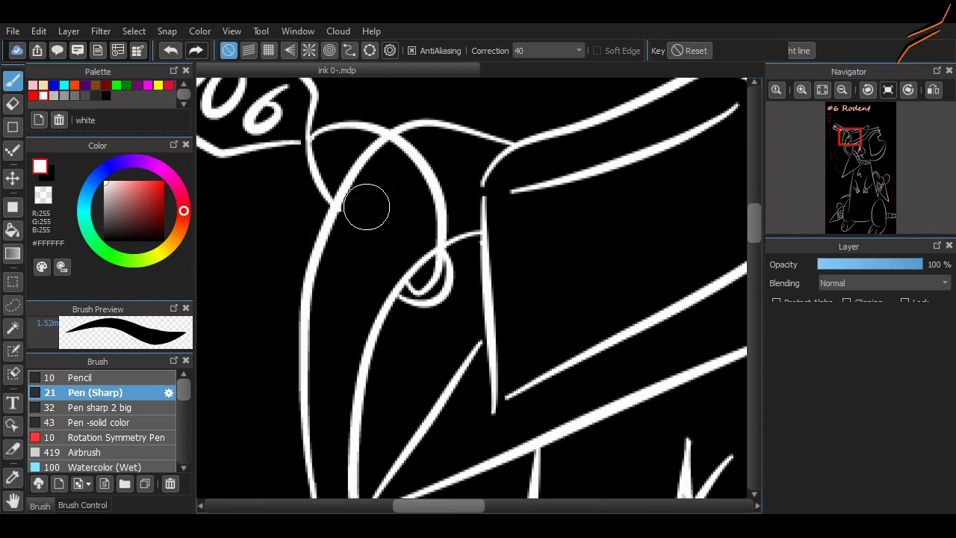
pyautogui.press('e')
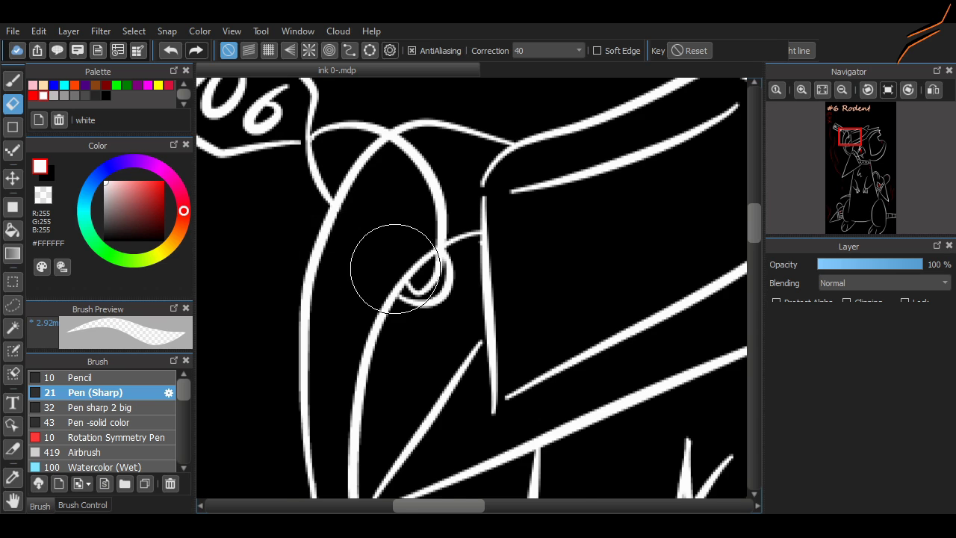
pyautogui.click(823, 89)
pyautogui.scroll(-1, 417, 347)
pyautogui.scroll(5, 423, 342)
pyautogui.moveTo(860, 178); pyautogui.dragTo(861, 197)
pyautogui.scroll(4, 391, 303)
pyautogui.moveTo(396, 206); pyautogui.dragTo(400, 222)
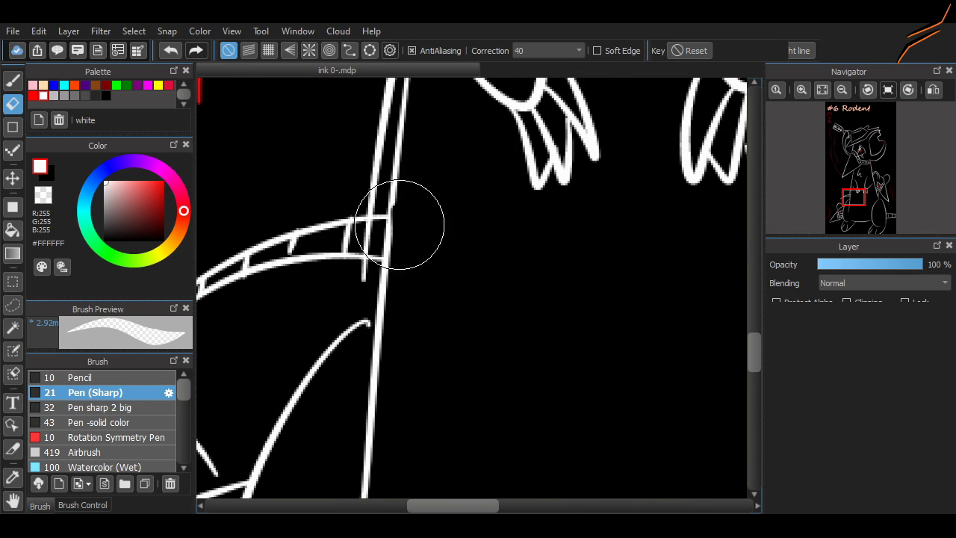
# - Ink a white stroke joining the left body outline above the tail and short white fur strokes along the right outline
pyautogui.press('b')
pyautogui.scroll(3, 410, 449)
pyautogui.moveTo(408, 453); pyautogui.dragTo(419, 374)
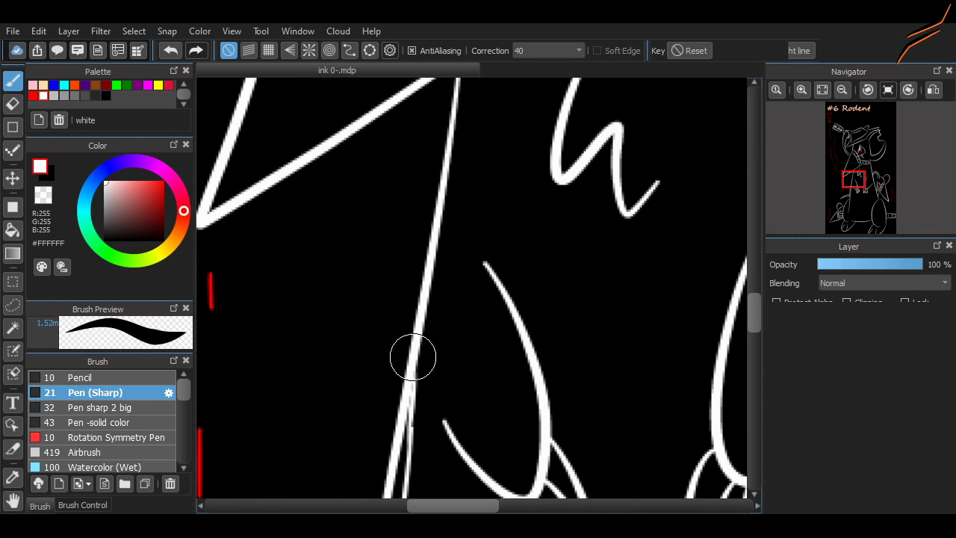
pyautogui.scroll(3, 528, 163)
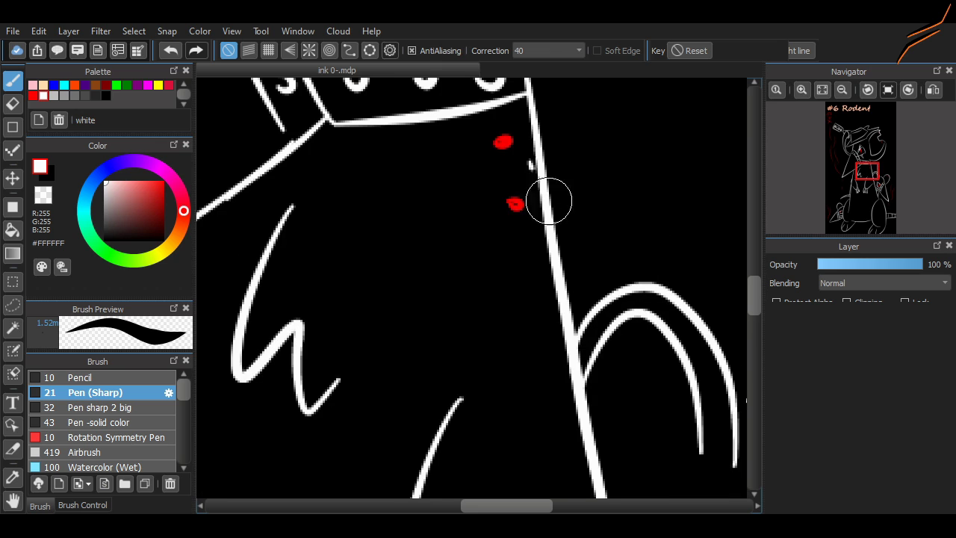
pyautogui.scroll(-3, 643, 297)
pyautogui.scroll(4, 641, 374)
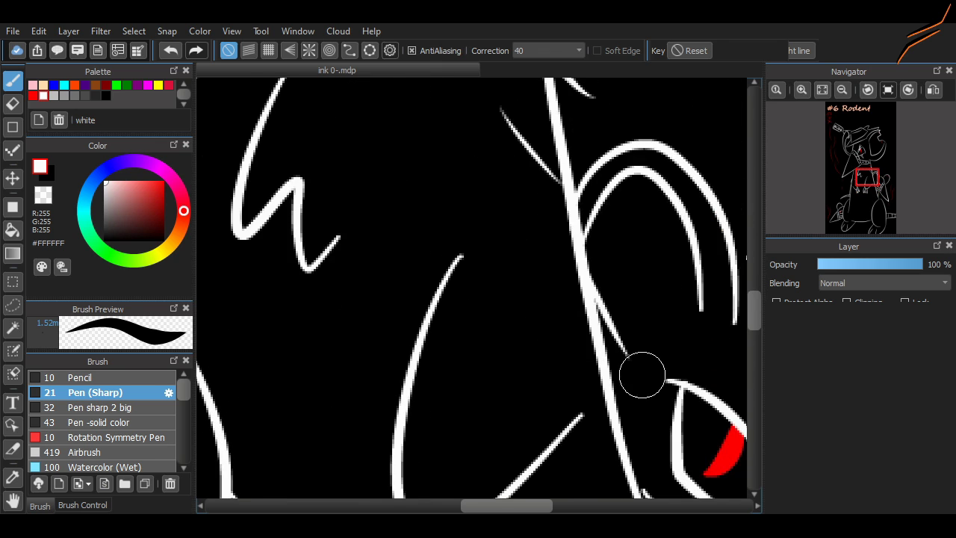
# - Paint red blood on the claw tips of both hands and add short red drips falling below them
pyautogui.scroll(-5, 596, 319)
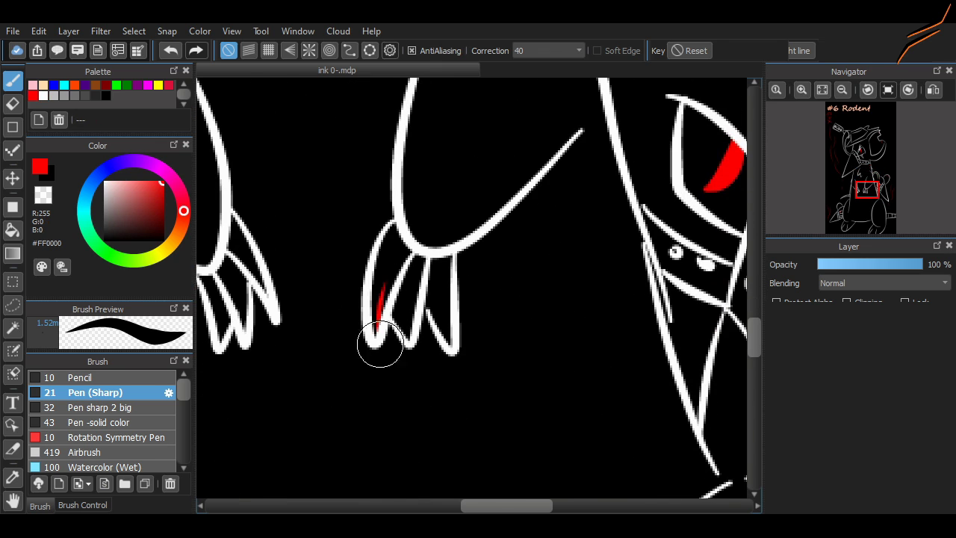
pyautogui.hscroll(-2, 486, 369)
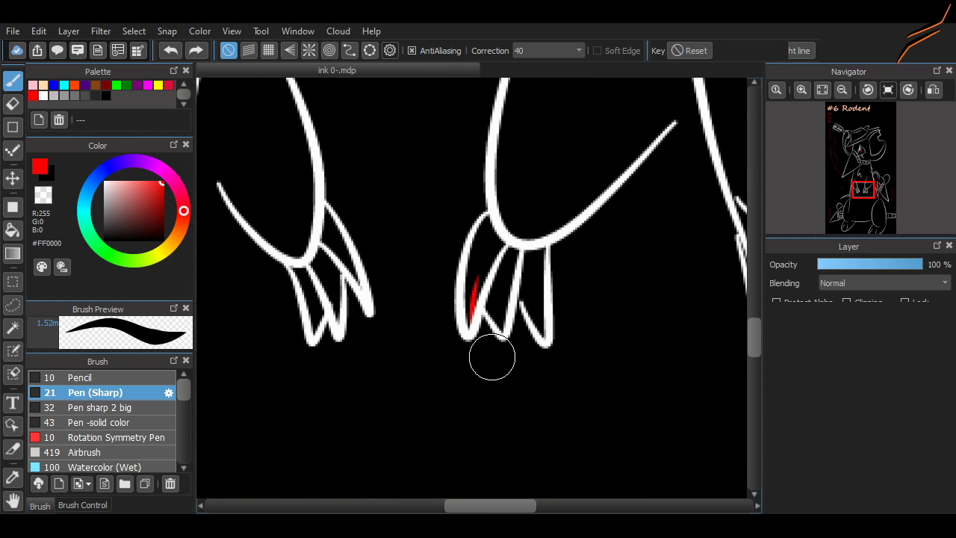
pyautogui.moveTo(755, 333); pyautogui.dragTo(754, 329)
pyautogui.moveTo(479, 350); pyautogui.dragTo(478, 354)
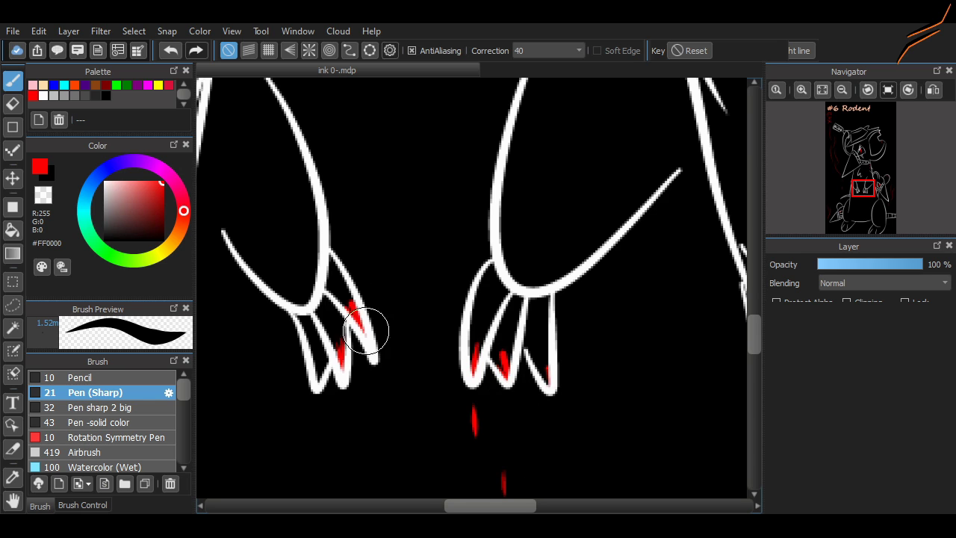
pyautogui.scroll(-5, 425, 329)
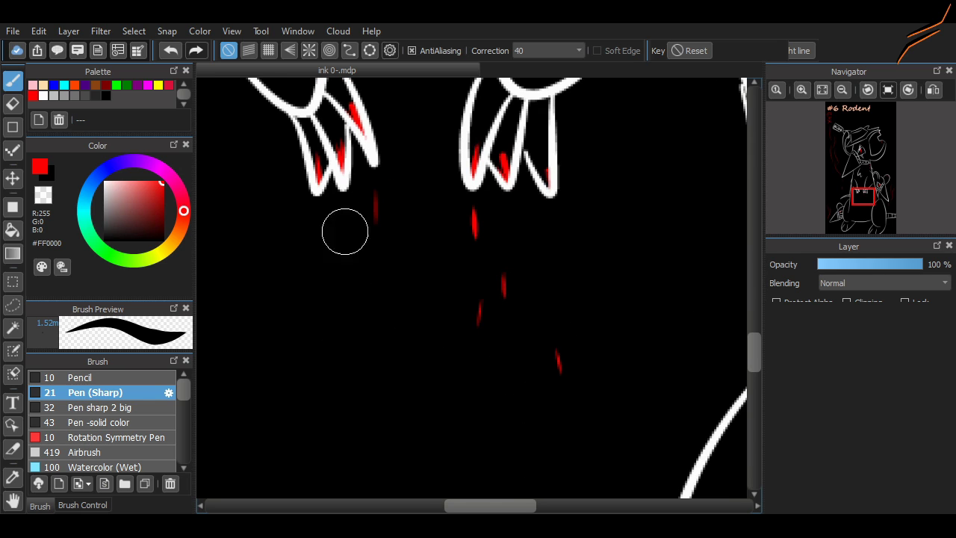
pyautogui.scroll(-5, 560, 415)
# - Draw a thin curved white highlight inside the main character's red pupil
pyautogui.moveTo(754, 307); pyautogui.dragTo(755, 278)
pyautogui.moveTo(472, 506); pyautogui.dragTo(485, 506)
pyautogui.scroll(4, 470, 333)
pyautogui.scroll(-10, 469, 332)
pyautogui.scroll(10, 469, 332)
pyautogui.scroll(6, 498, 209)
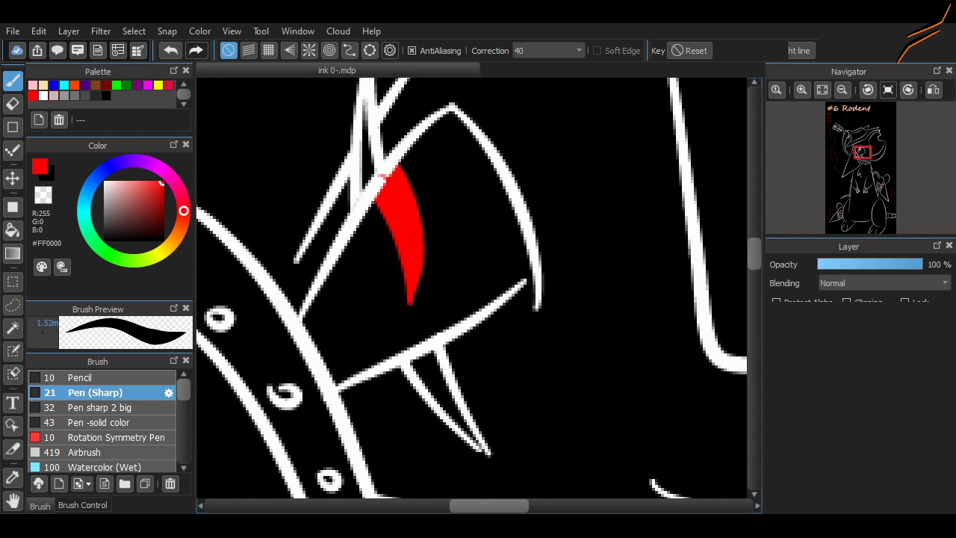
pyautogui.moveTo(389, 175); pyautogui.dragTo(411, 275)
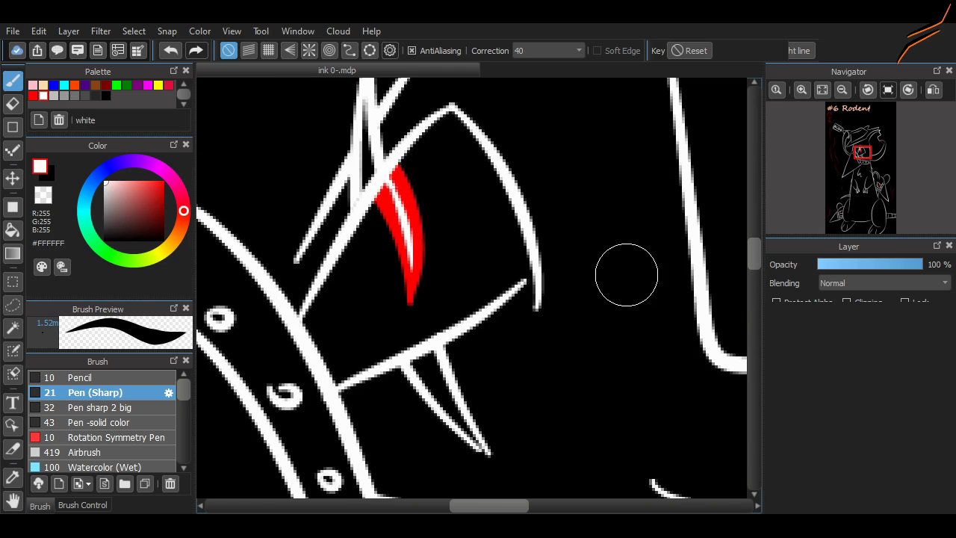
pyautogui.moveTo(422, 145); pyautogui.dragTo(489, 302)
pyautogui.moveTo(329, 275)
pyautogui.mouseDown()
pyautogui.moveTo(354, 348)
pyautogui.moveTo(415, 351)
pyautogui.mouseUp()
pyautogui.hotkey('ctrl', 'z')
pyautogui.hotkey('ctrl', 'z')
# - Add white highlights to both small heads' red pupils and a curved lid line above the right head's eye
pyautogui.moveTo(881, 195); pyautogui.dragTo(875, 191)
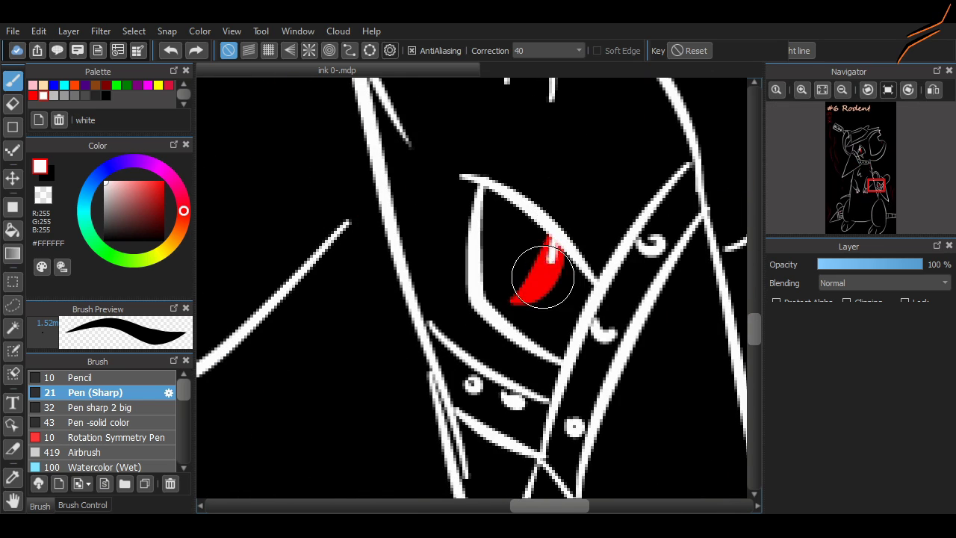
pyautogui.moveTo(843, 219); pyautogui.dragTo(845, 213)
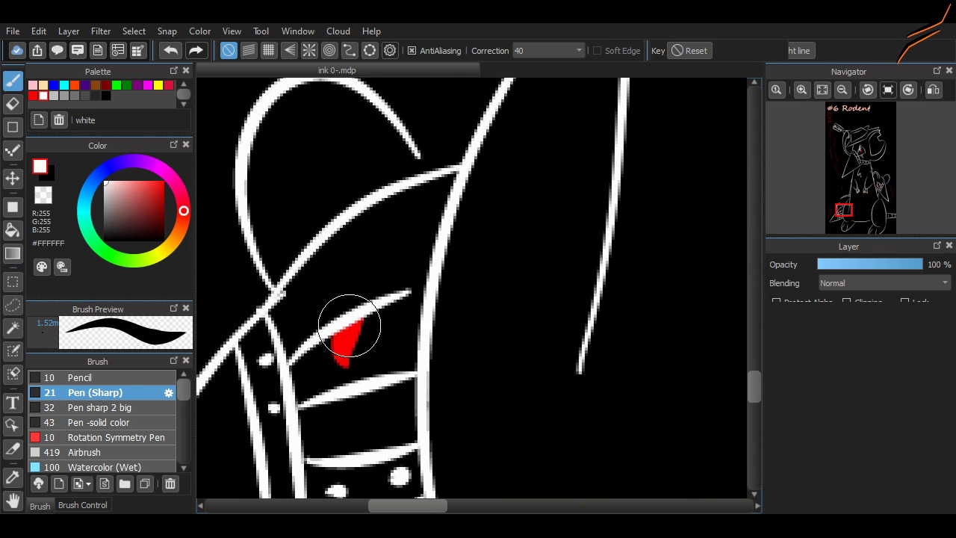
pyautogui.moveTo(344, 319); pyautogui.dragTo(487, 286)
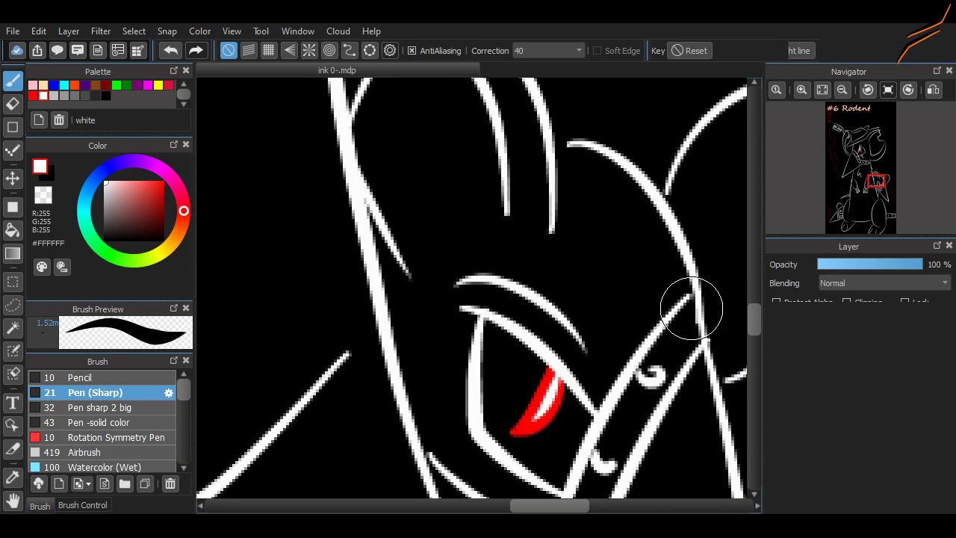
pyautogui.scroll(-6, 692, 309)
# - Examine the inked drawing as a whole and up close around the torn ear, main eye and body
pyautogui.click(822, 90)
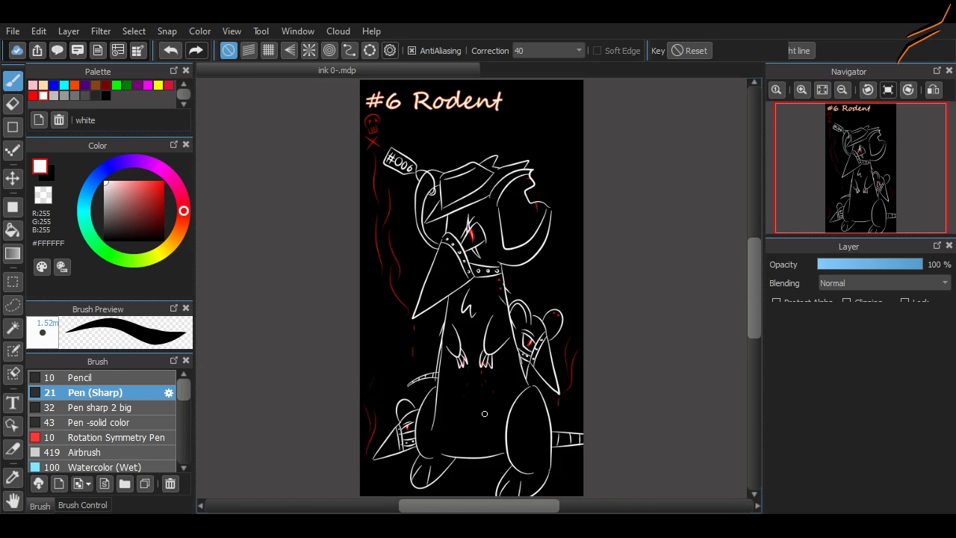
pyautogui.scroll(3, 485, 414)
pyautogui.moveTo(754, 335)
pyautogui.mouseDown()
pyautogui.moveTo(754, 295)
pyautogui.moveTo(754, 354)
pyautogui.moveTo(754, 311)
pyautogui.mouseUp()
pyautogui.scroll(4, 627, 208)
pyautogui.scroll(2, 639, 194)
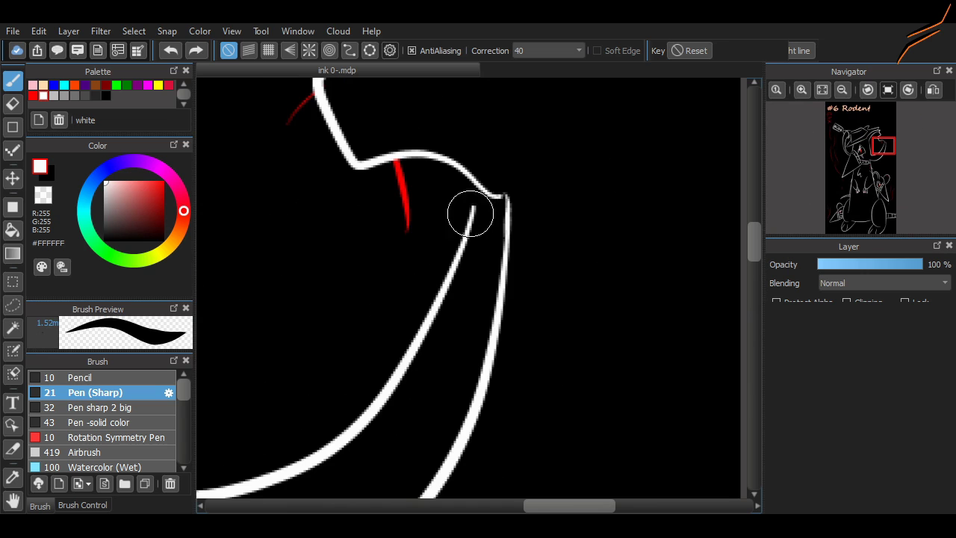
pyautogui.scroll(-5, 496, 257)
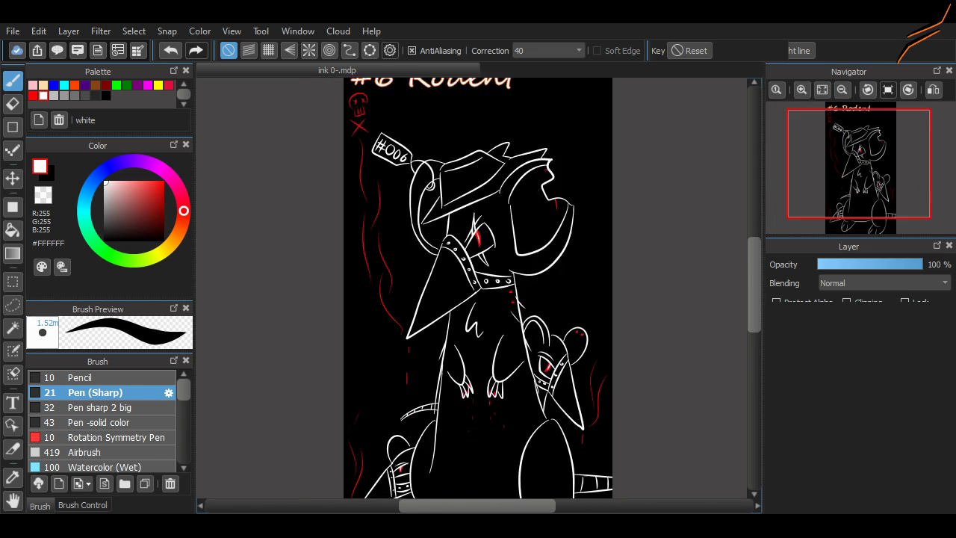
pyautogui.scroll(2, 449, 187)
pyautogui.moveTo(754, 245); pyautogui.dragTo(754, 238)
pyautogui.scroll(-4, 478, 175)
pyautogui.scroll(2, 463, 145)
pyautogui.moveTo(852, 179)
pyautogui.mouseDown()
pyautogui.moveTo(862, 199)
pyautogui.moveTo(859, 162)
pyautogui.mouseUp()
pyautogui.scroll(4, 462, 303)
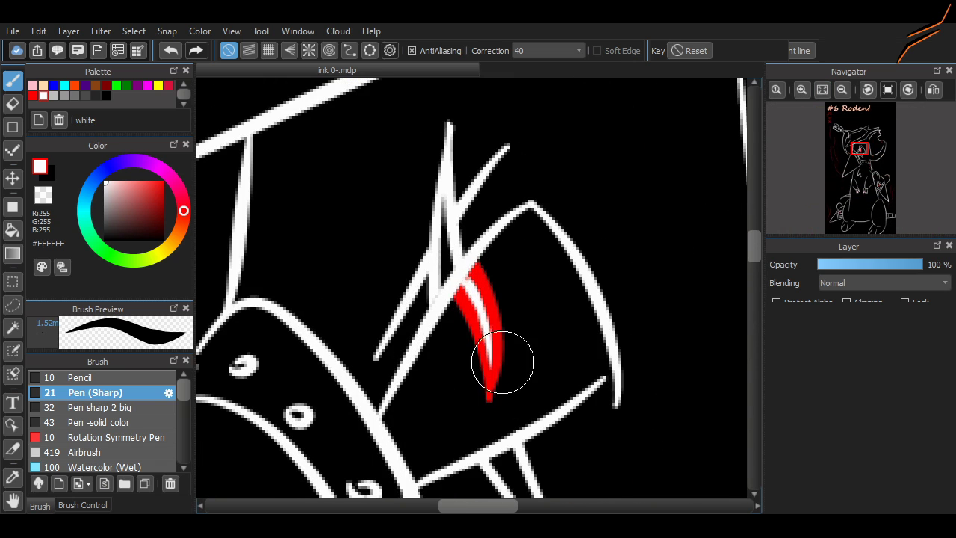
pyautogui.scroll(-5, 464, 346)
pyautogui.scroll(1, 478, 359)
pyautogui.moveTo(485, 433); pyautogui.dragTo(485, 202)
pyautogui.moveTo(632, 479); pyautogui.dragTo(649, 305)
pyautogui.scroll(-2, 690, 328)
pyautogui.moveTo(861, 195)
pyautogui.mouseDown()
pyautogui.moveTo(861, 154)
pyautogui.moveTo(861, 196)
pyautogui.mouseUp()
pyautogui.scroll(-1, 582, 261)
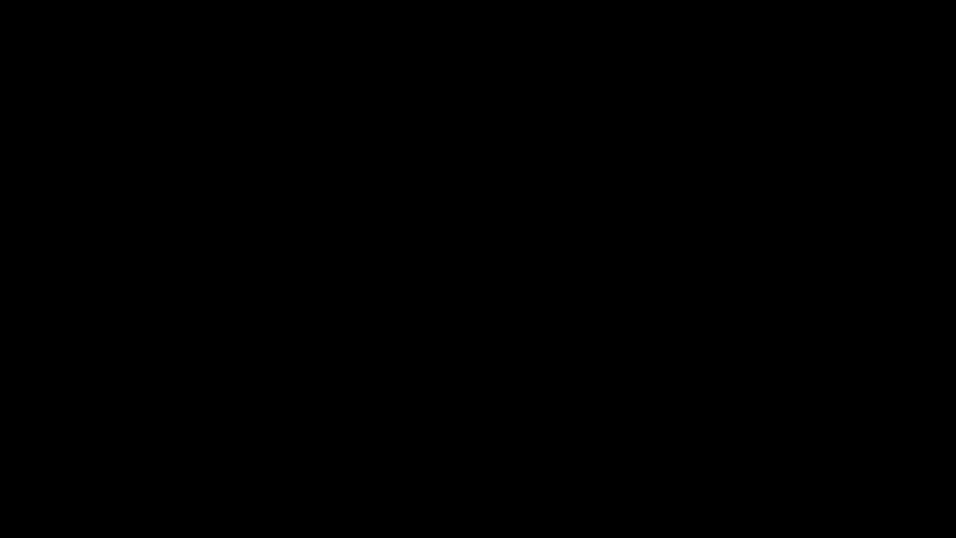